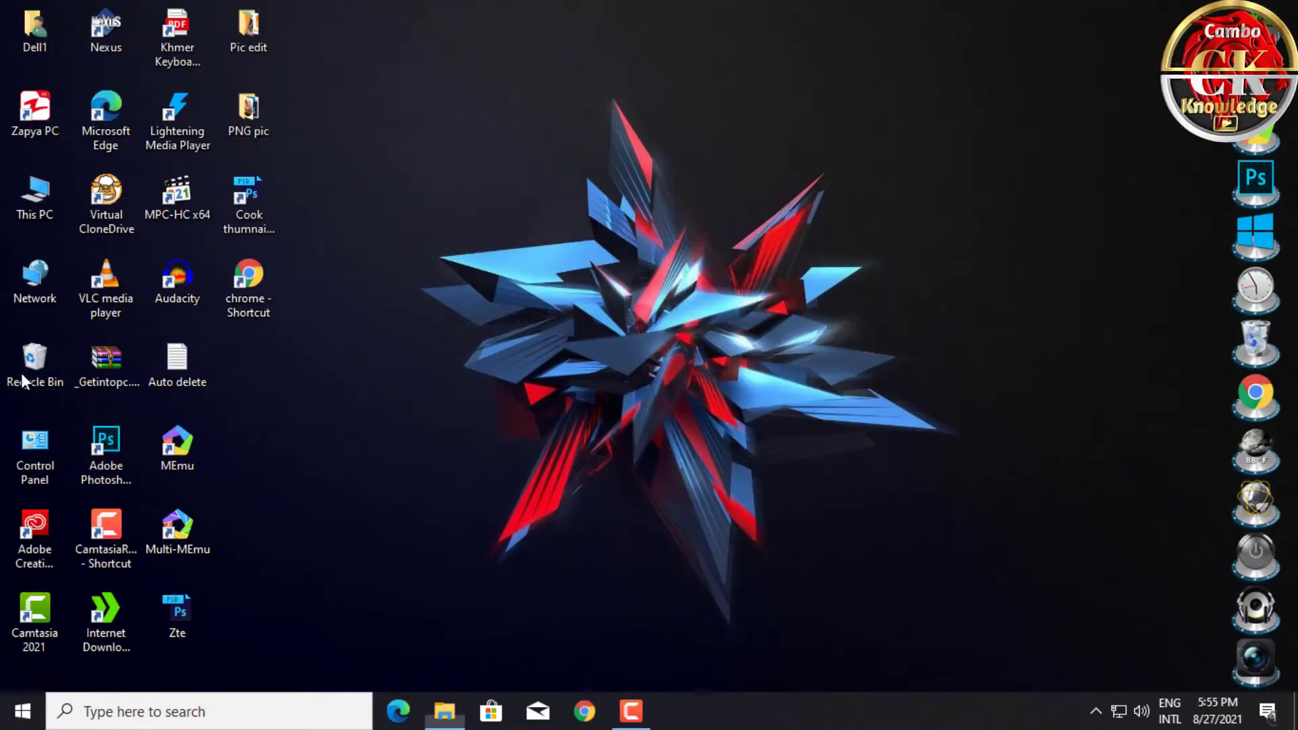
- Permanently delete Screenshot (1) from the Recycle Bin
double_click(22, 372)
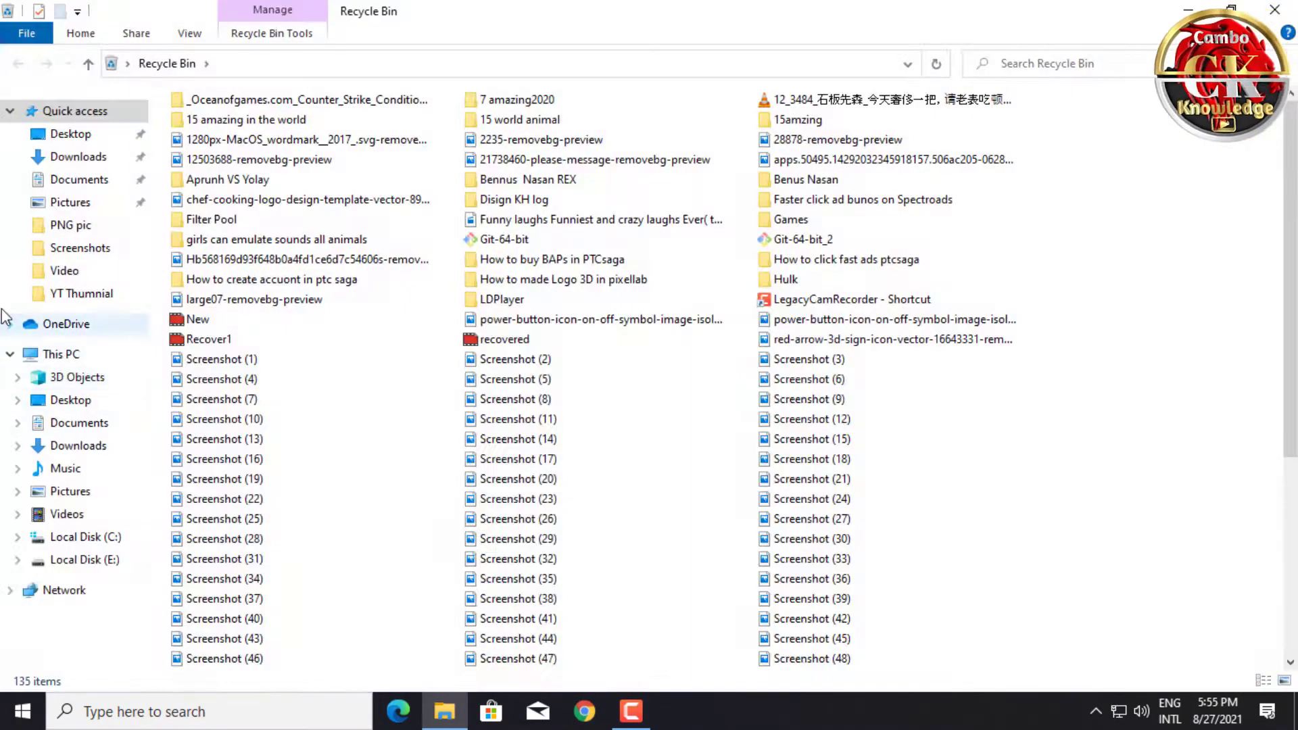
right_click(248, 366)
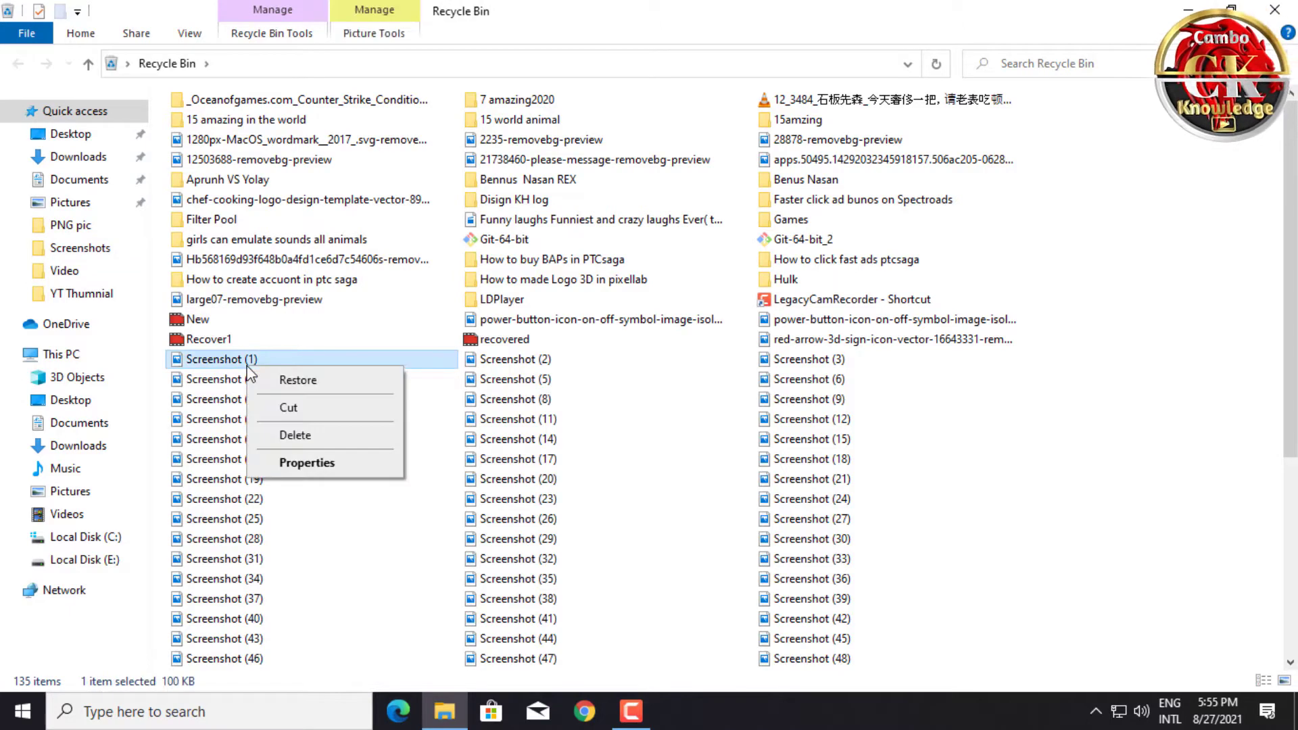
left_click(318, 436)
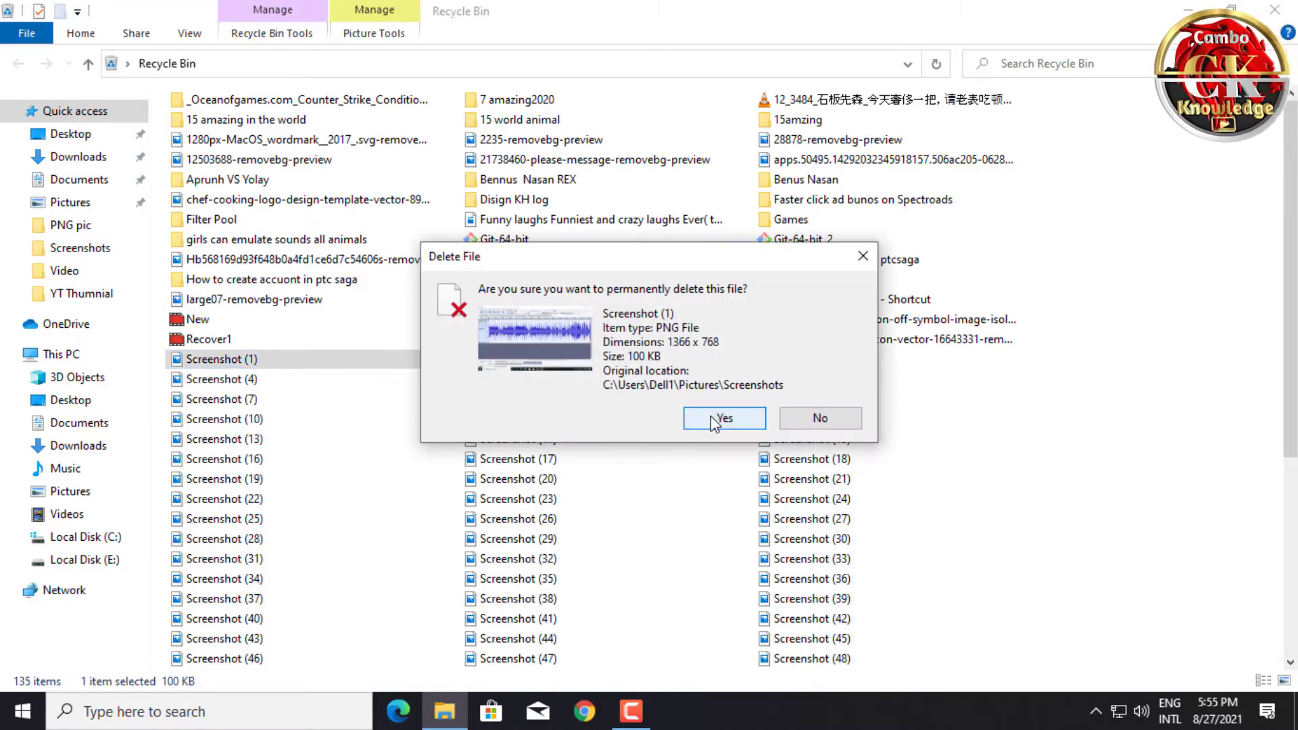
left_click(713, 423)
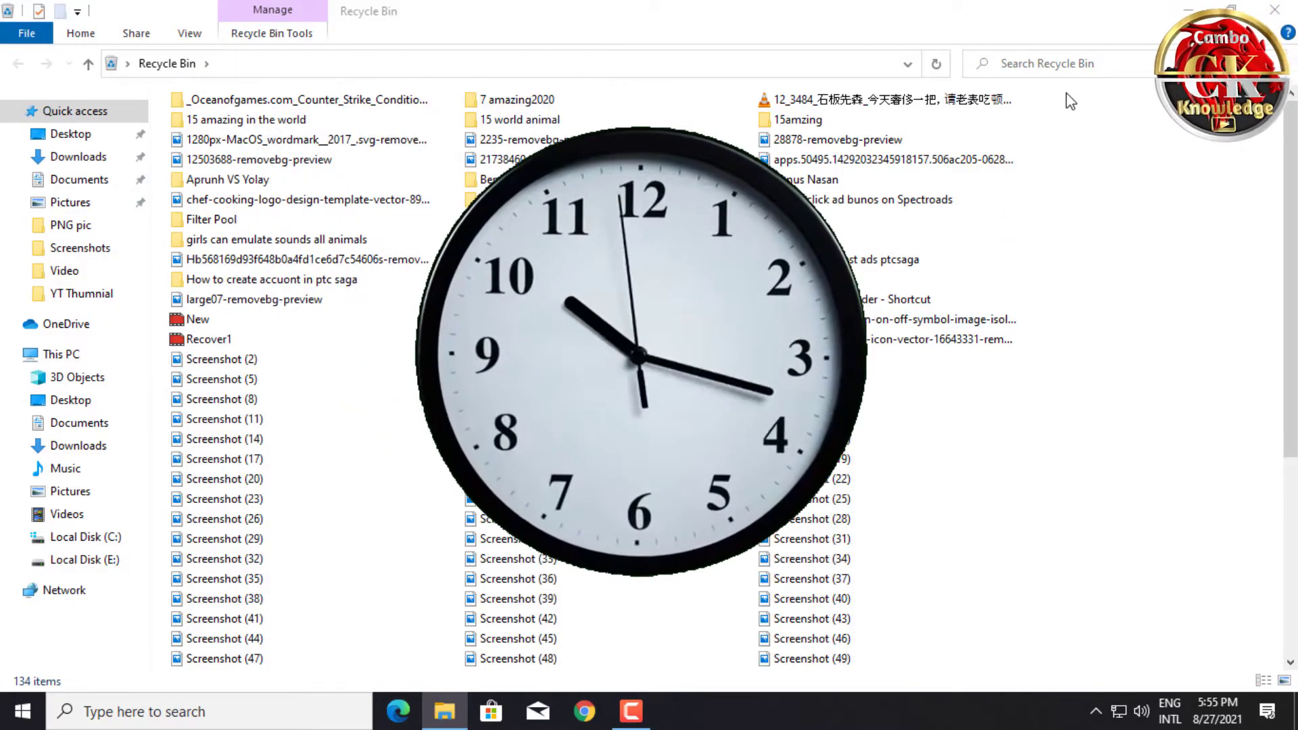
- Select a batch of binned files, then reopen the Recycle Bin and review its 134 remaining items
left_click_drag(1070, 101, 318, 464)
right_click(317, 446)
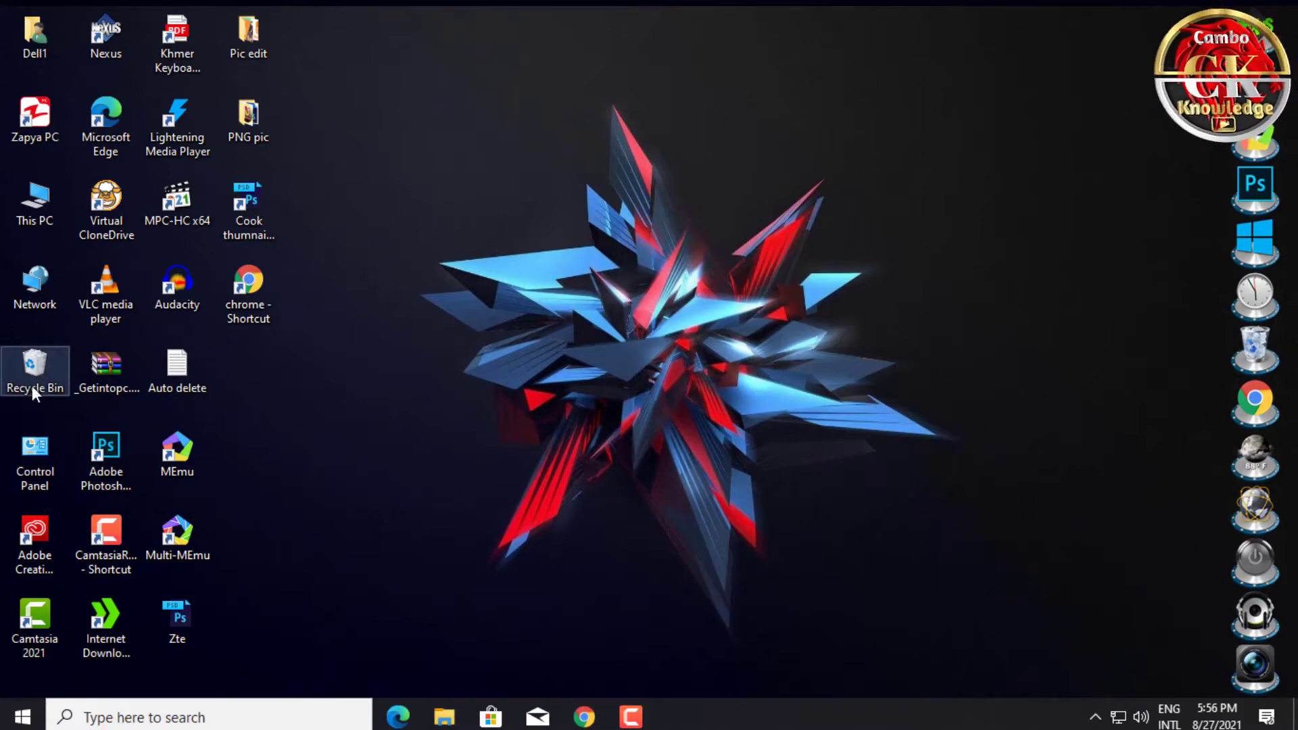
double_click(43, 368)
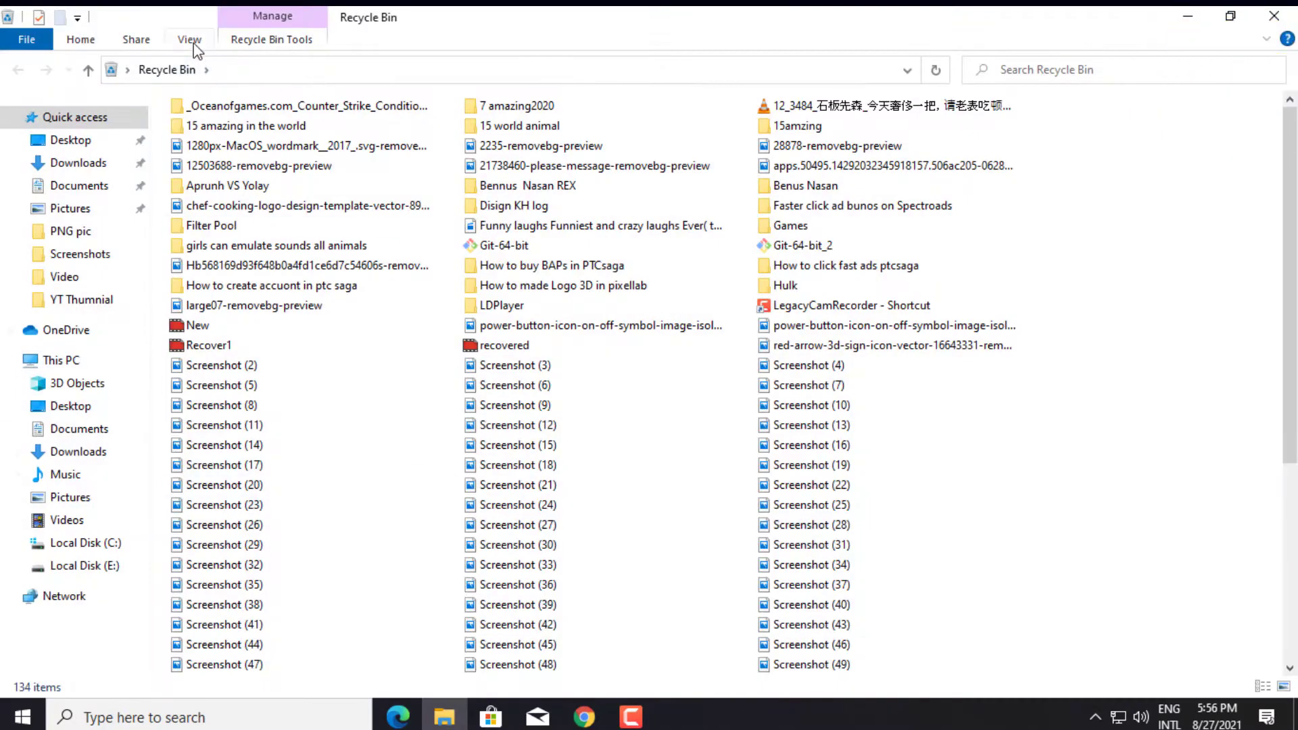
scroll(579, 197, "down", 6)
scroll(562, 508, "up", 6)
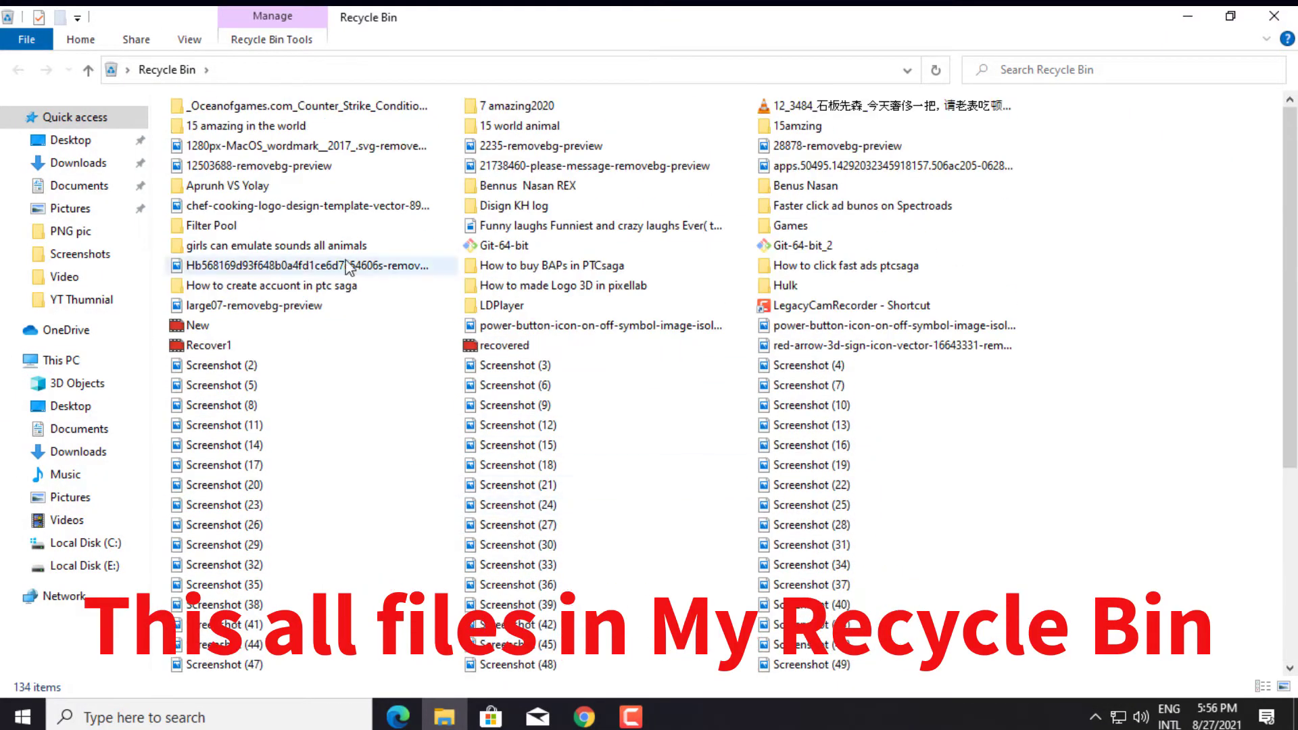
left_click_drag(166, 100, 882, 722)
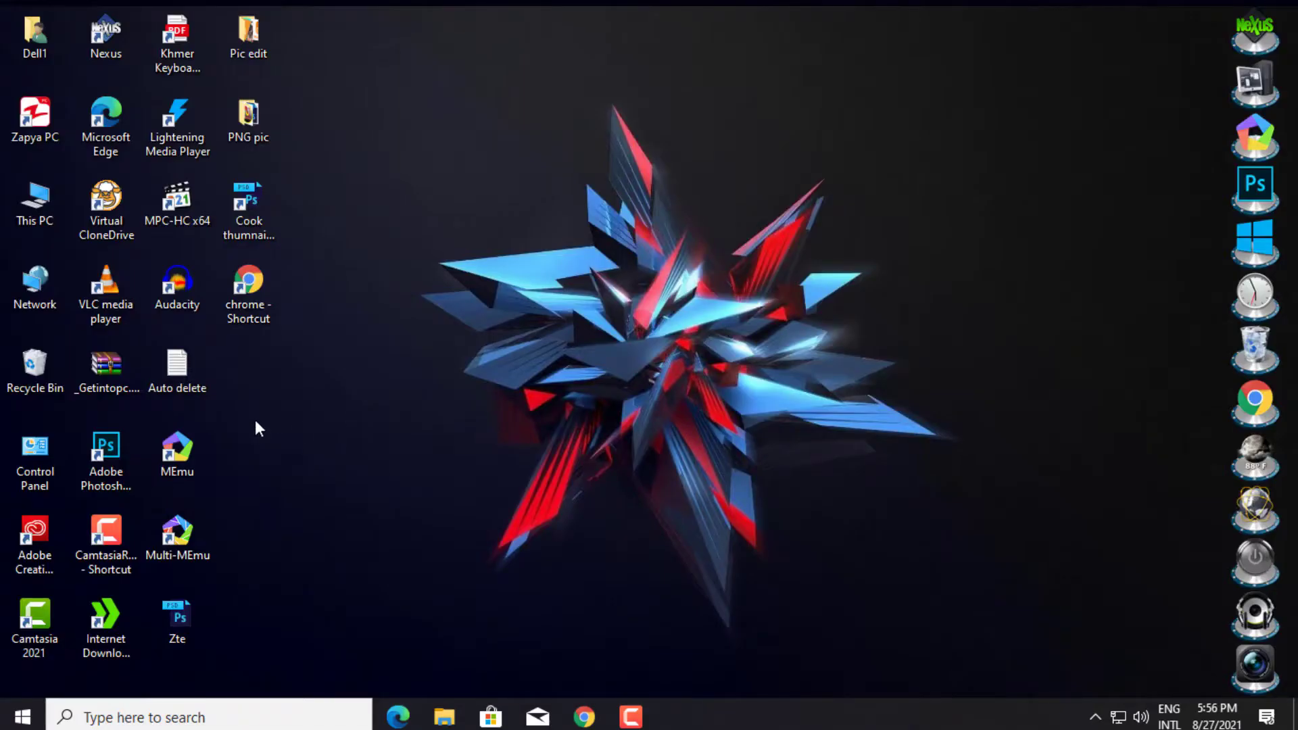
- Copy the Clear-RecycleBin PowerShell command line from the Auto delete note, then close the note
double_click(192, 387)
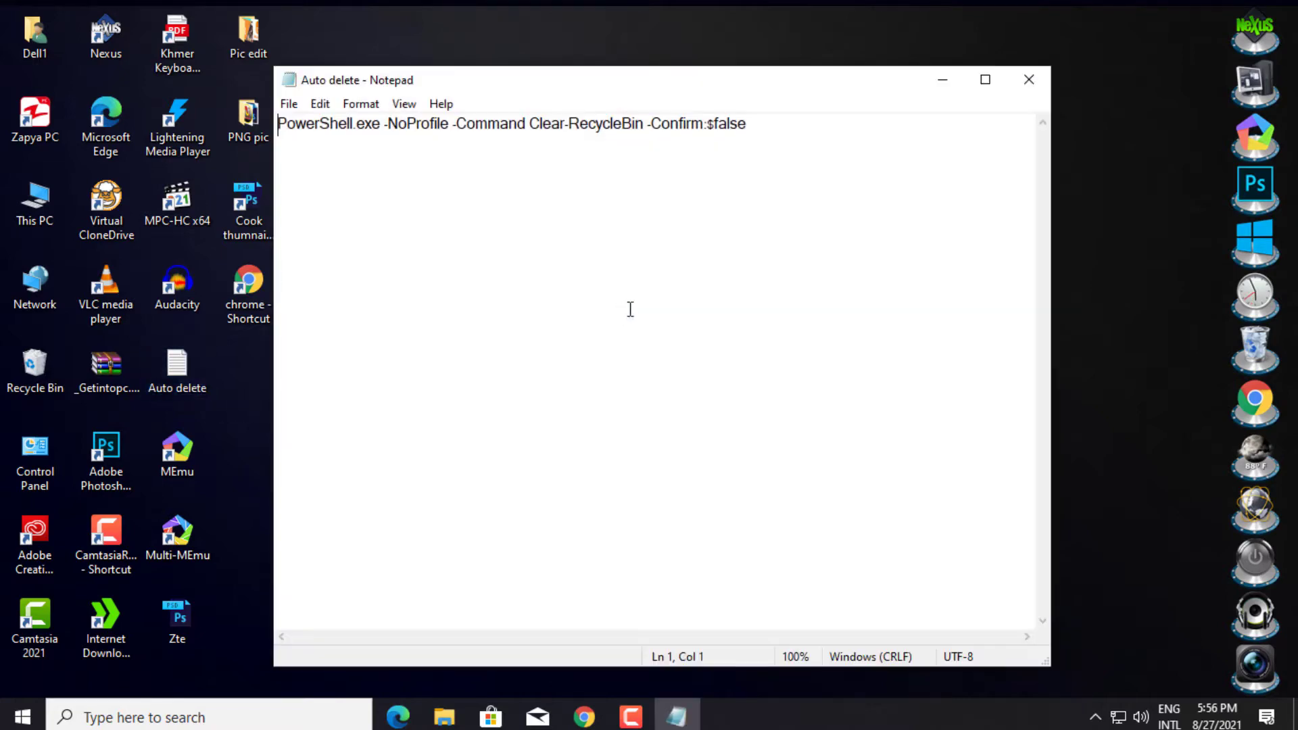
left_click_drag(846, 135, 279, 129)
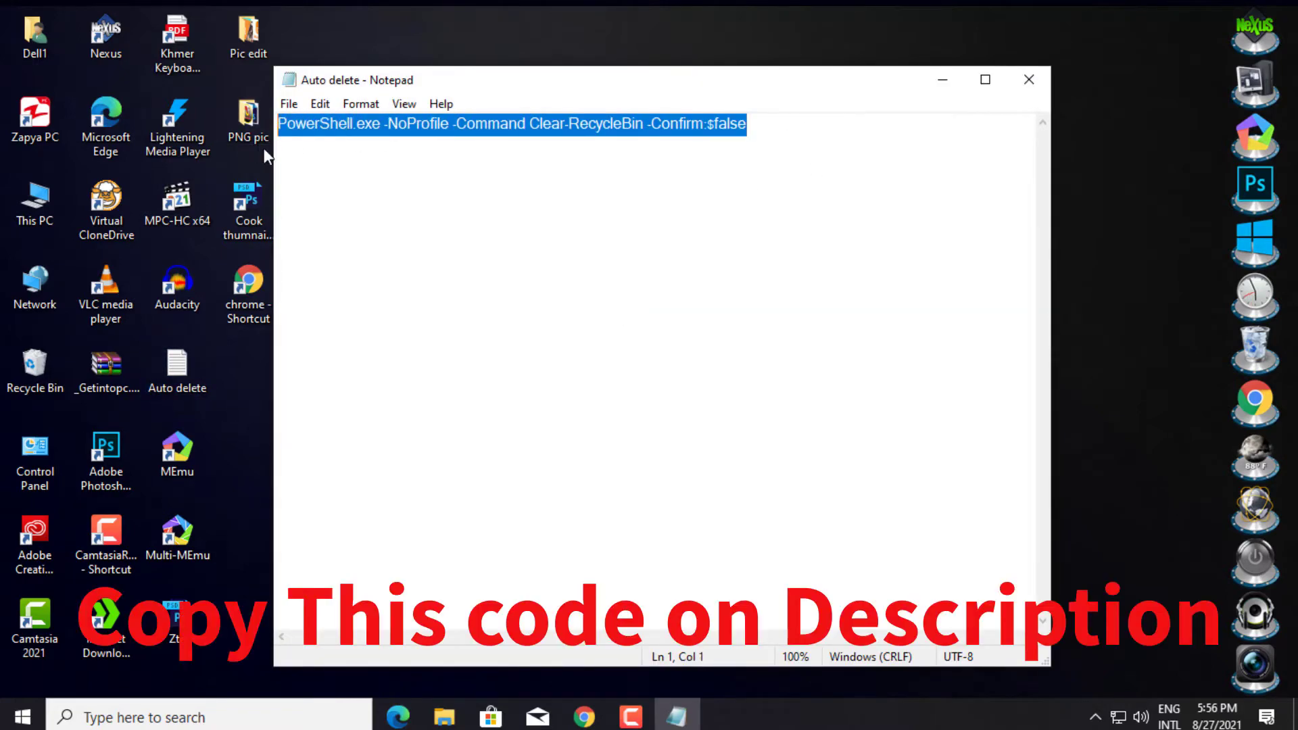
right_click(362, 123)
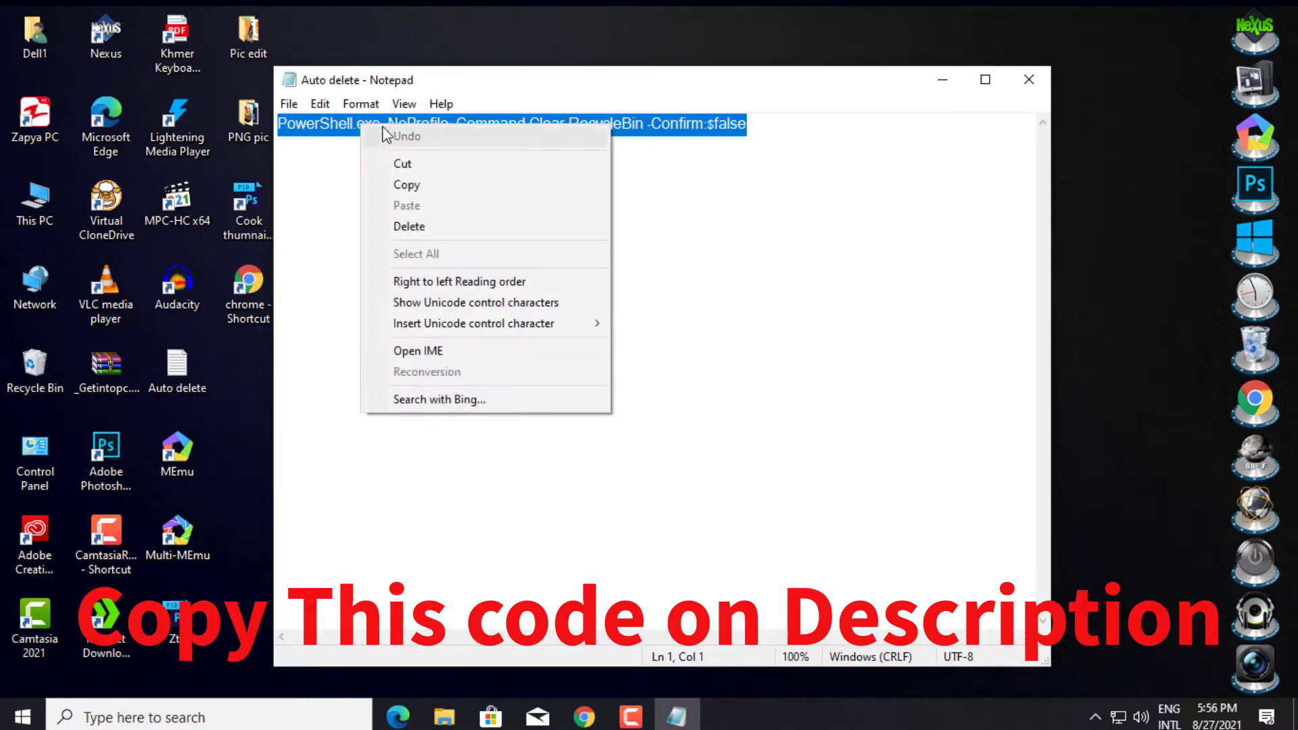
left_click(461, 188)
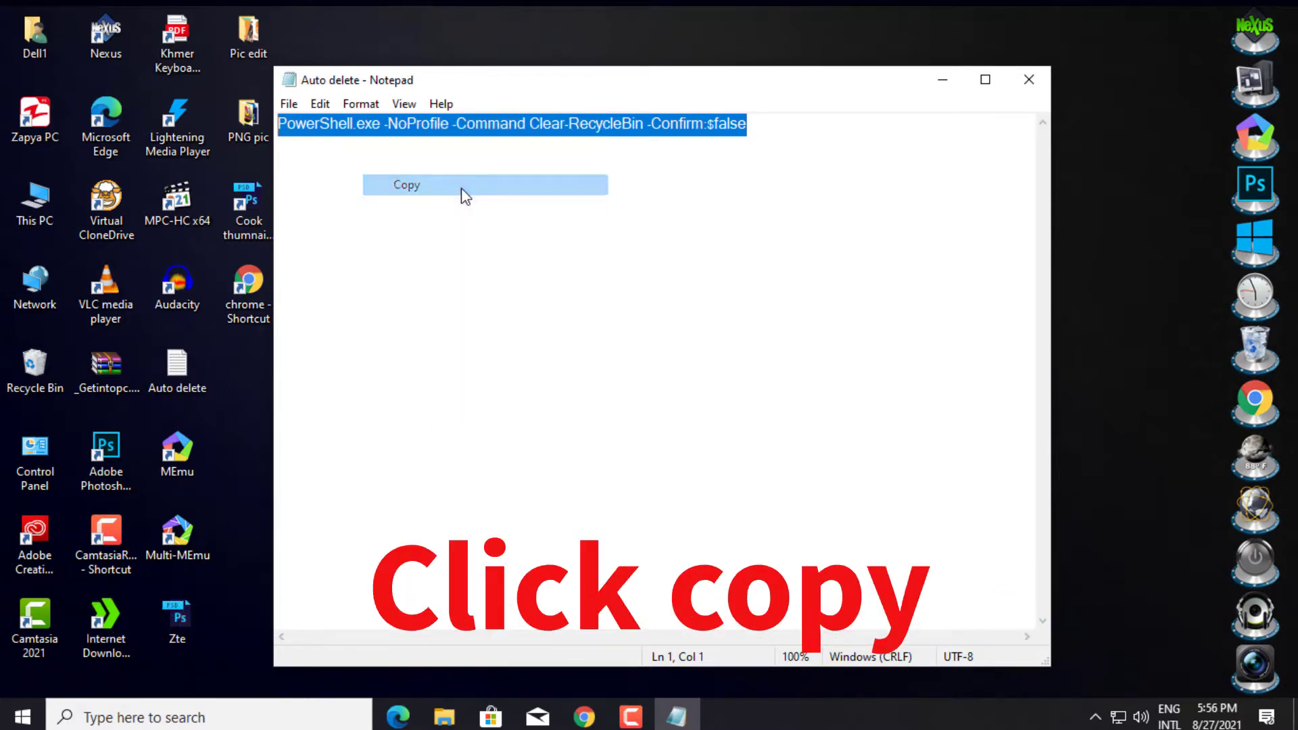
left_click(585, 246)
left_click(1031, 80)
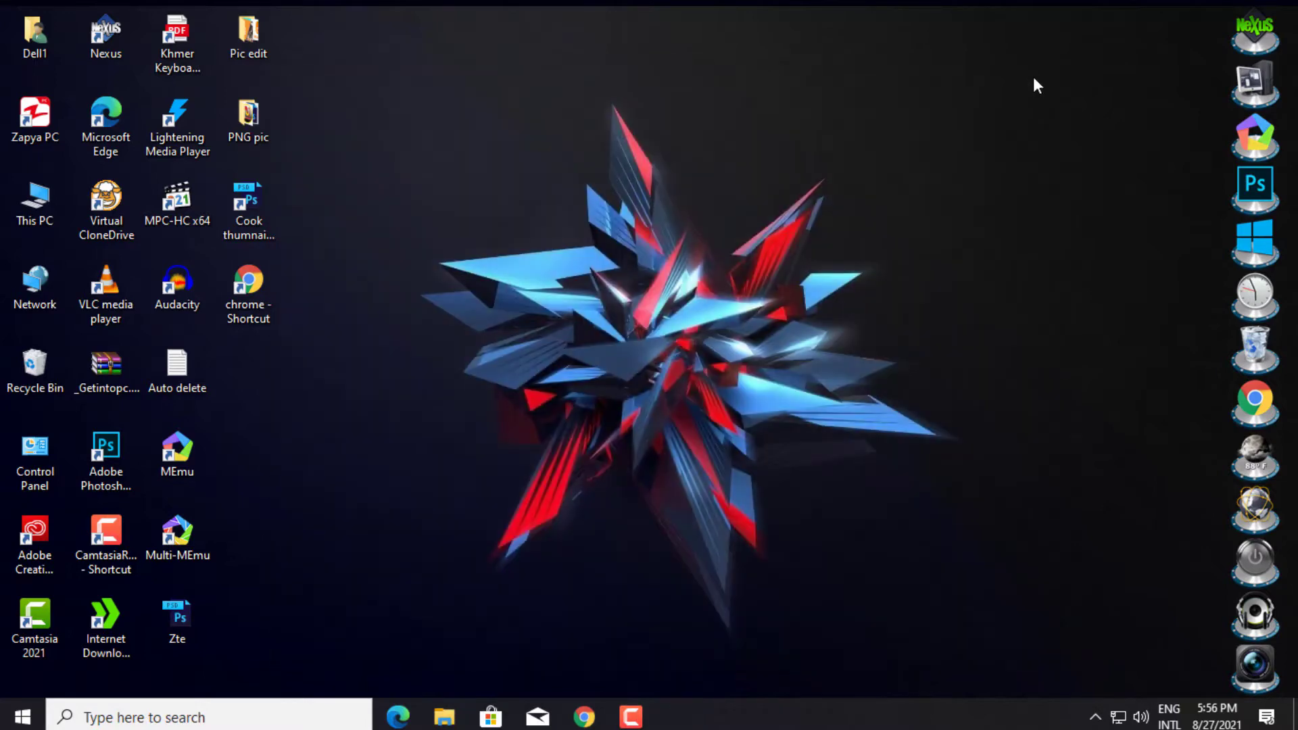
- Launch Notepad from search and paste the Clear-RecycleBin -Confirm:$false command into a new document
left_click(127, 719)
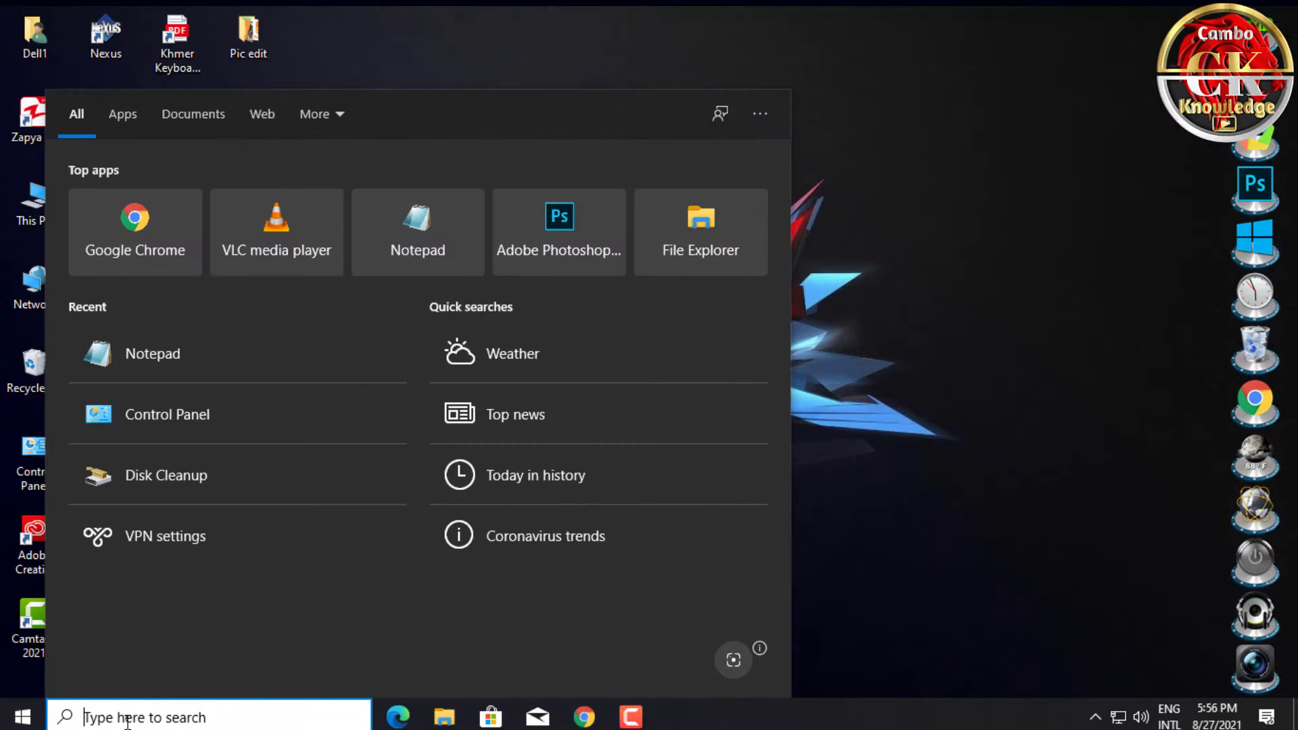
type("notepad")
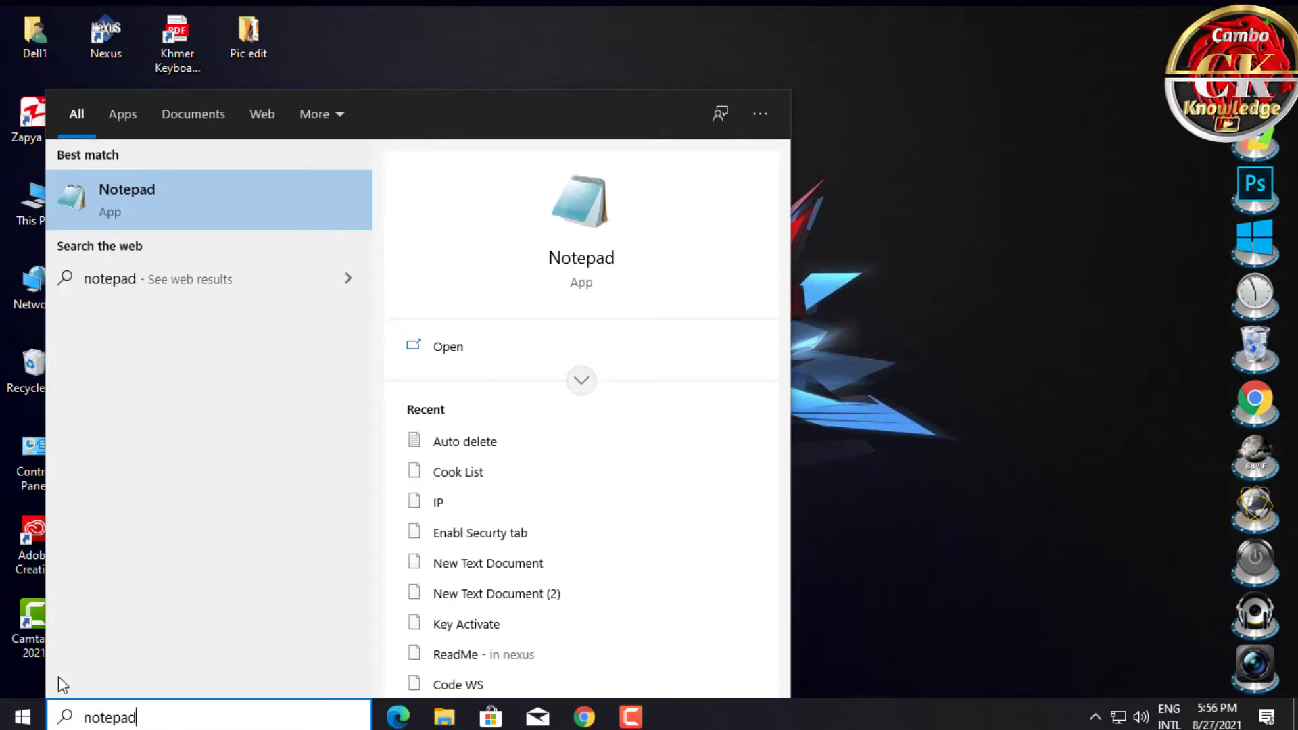
left_click(205, 208)
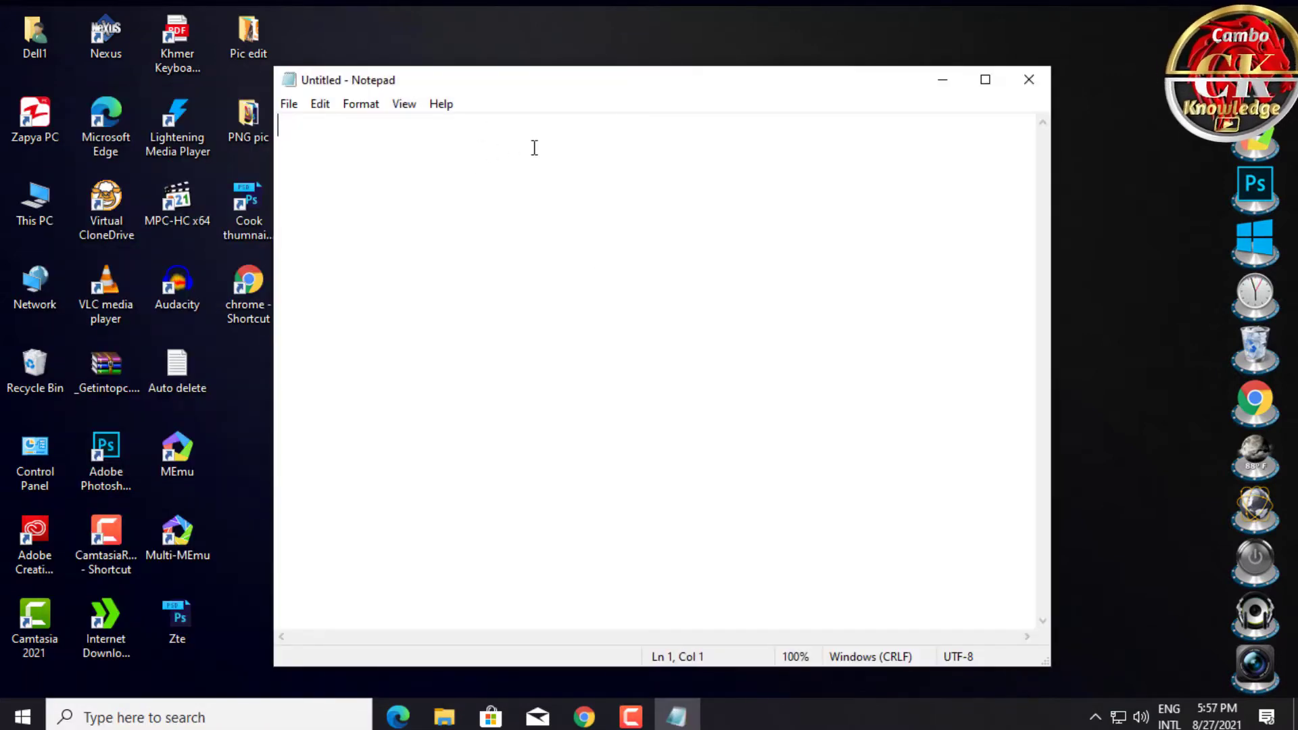
left_click_drag(487, 81, 512, 72)
right_click(337, 123)
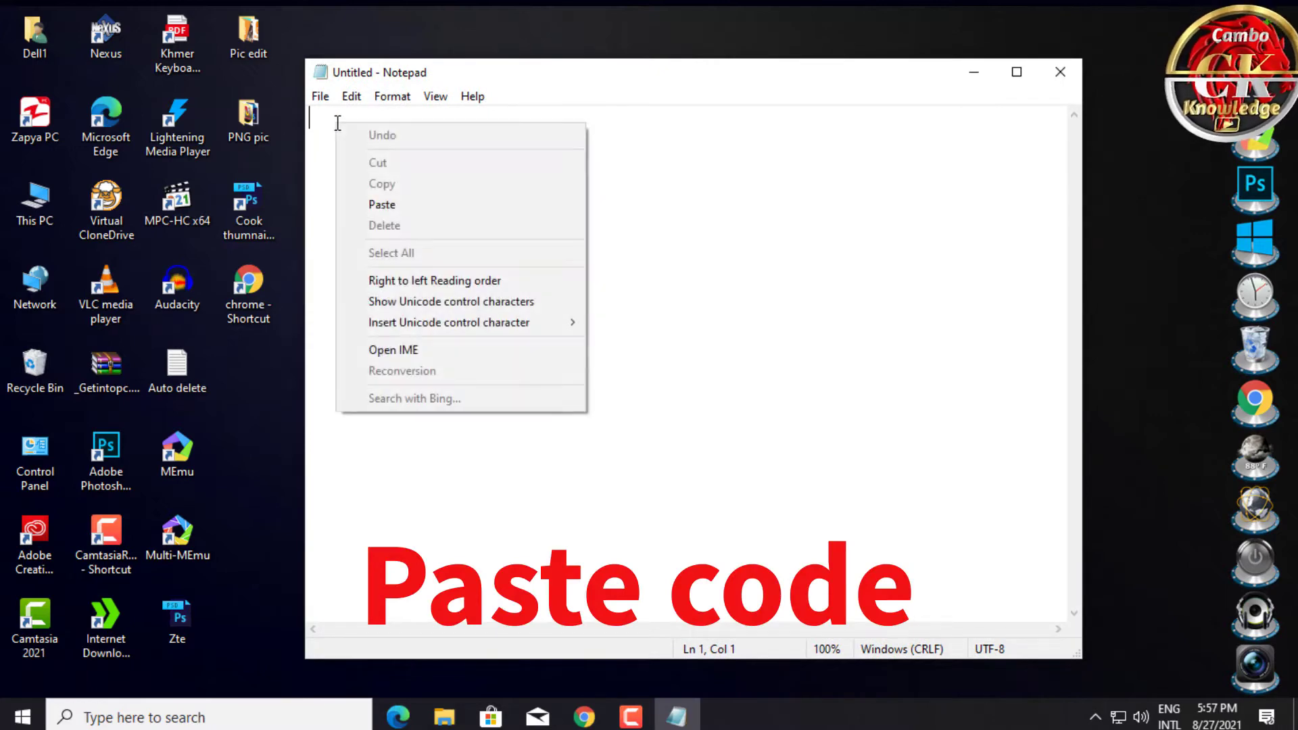
left_click(431, 205)
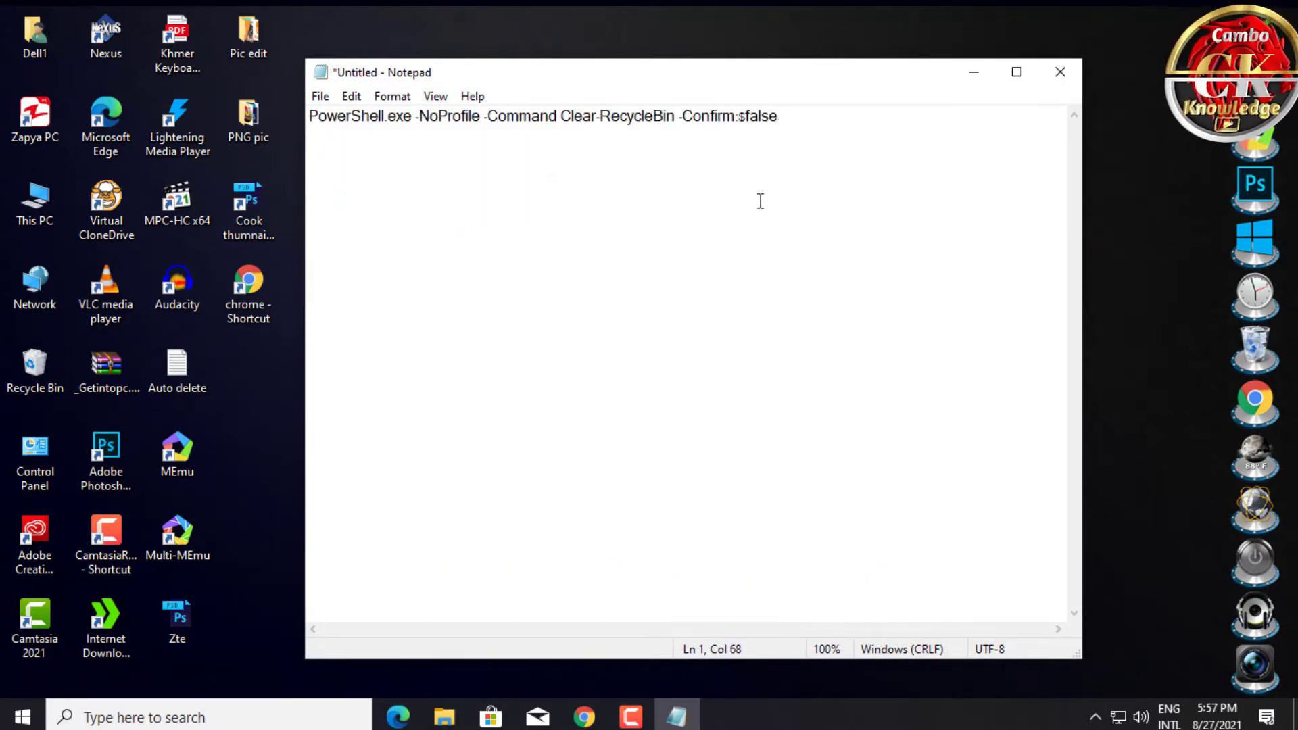
left_click_drag(852, 128, 355, 134)
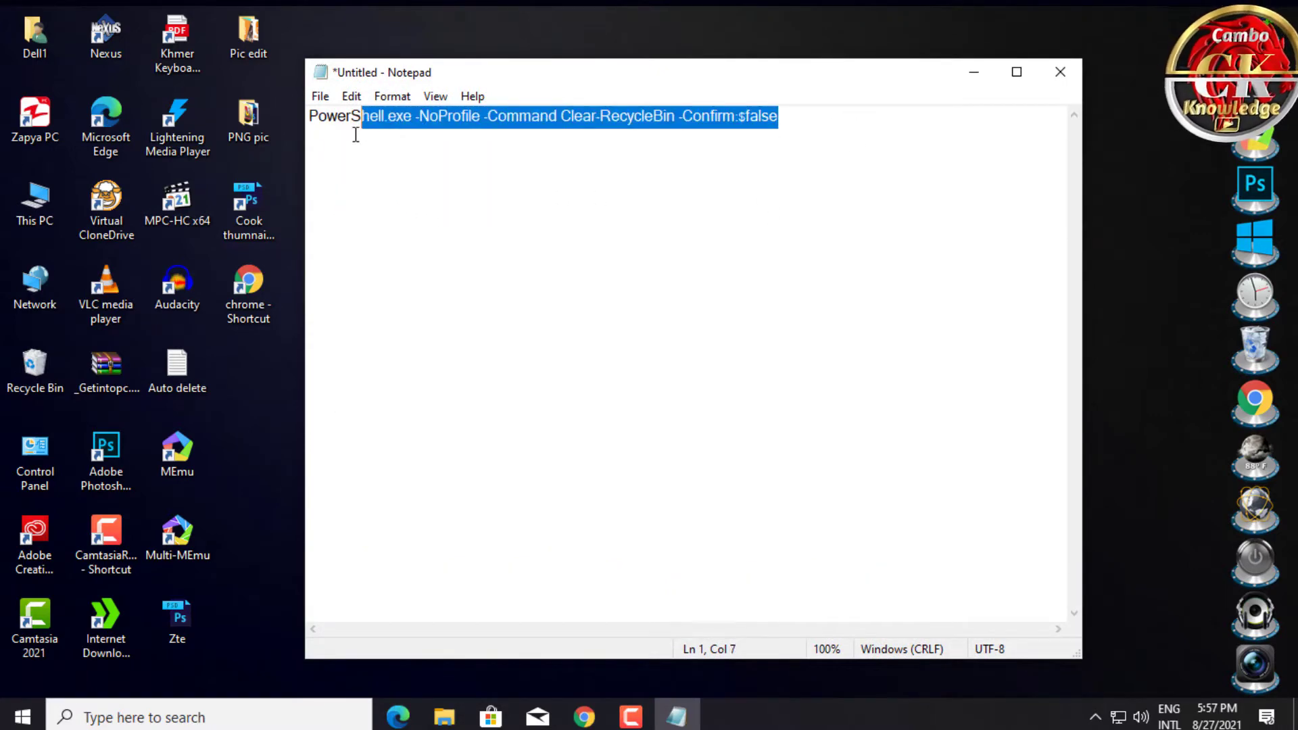
left_click(399, 164)
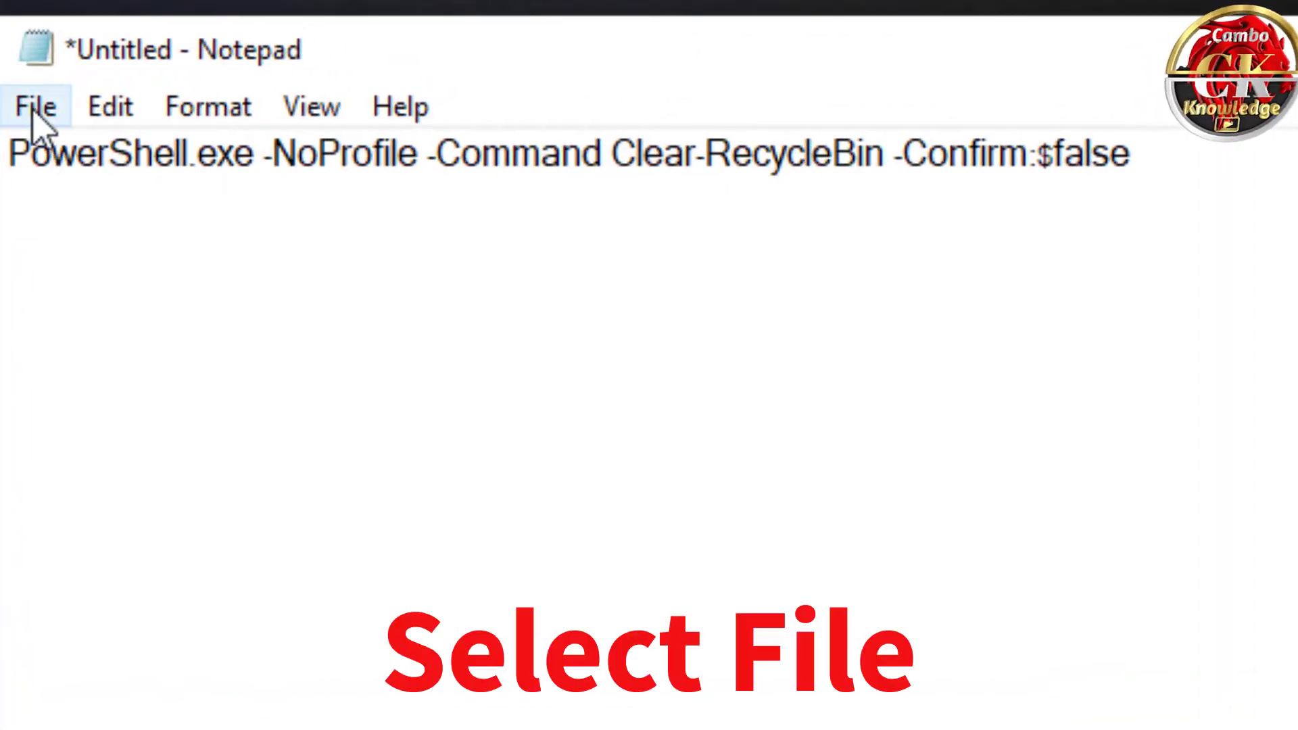
- Save the command with Save As under the name 'Auto delete recycle bin.bat'
left_click(36, 111)
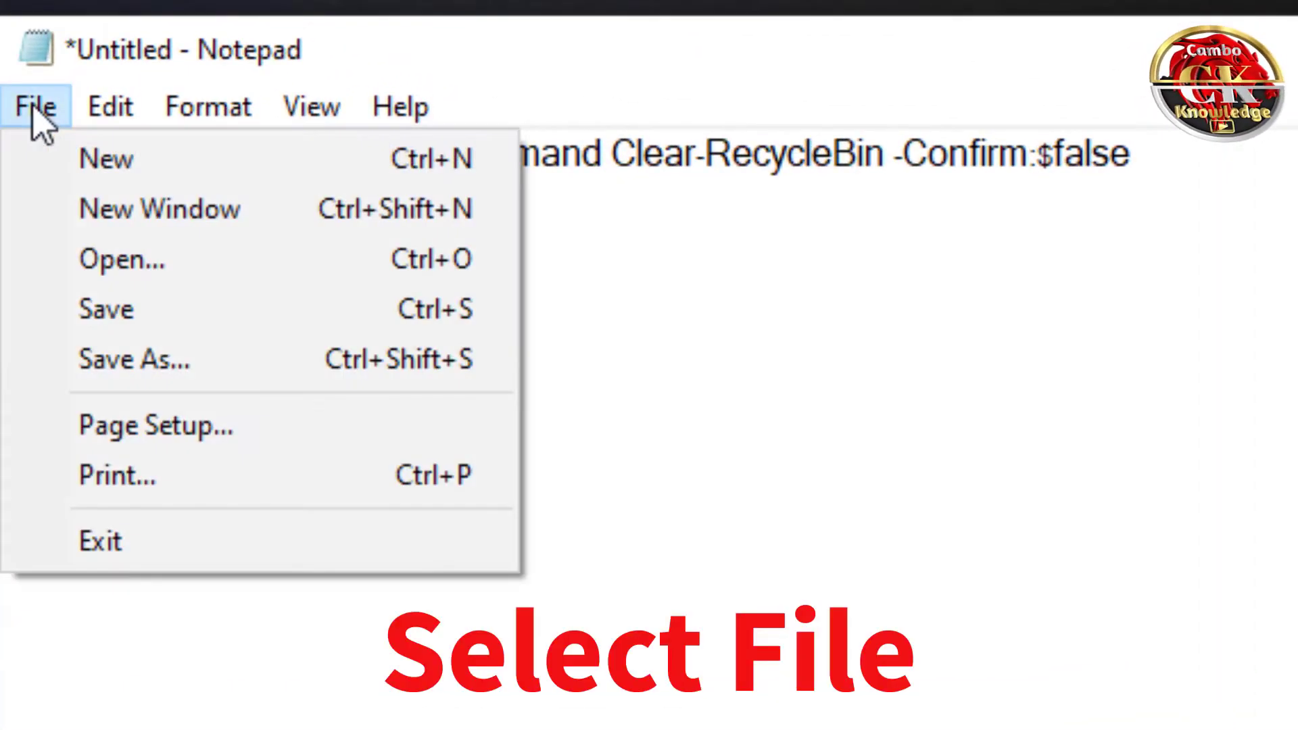
left_click(312, 324)
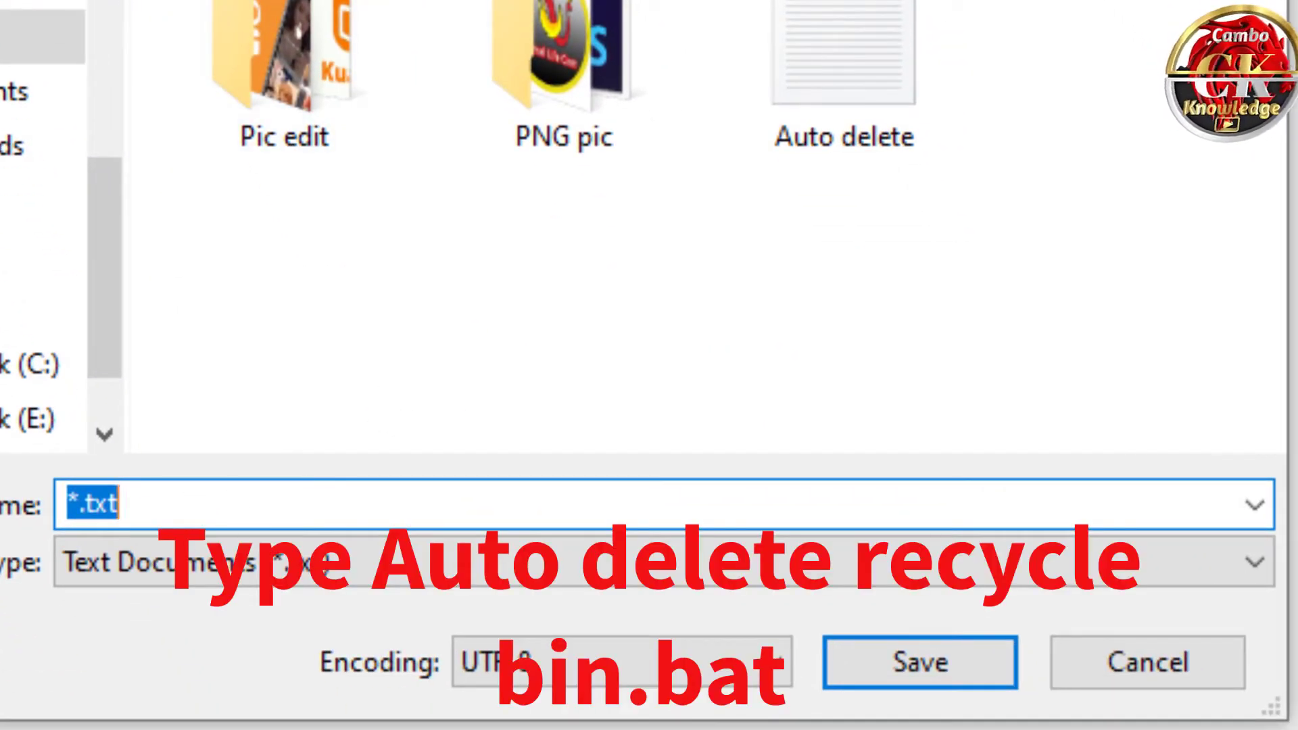
type("Auto delete recycle bin.bat")
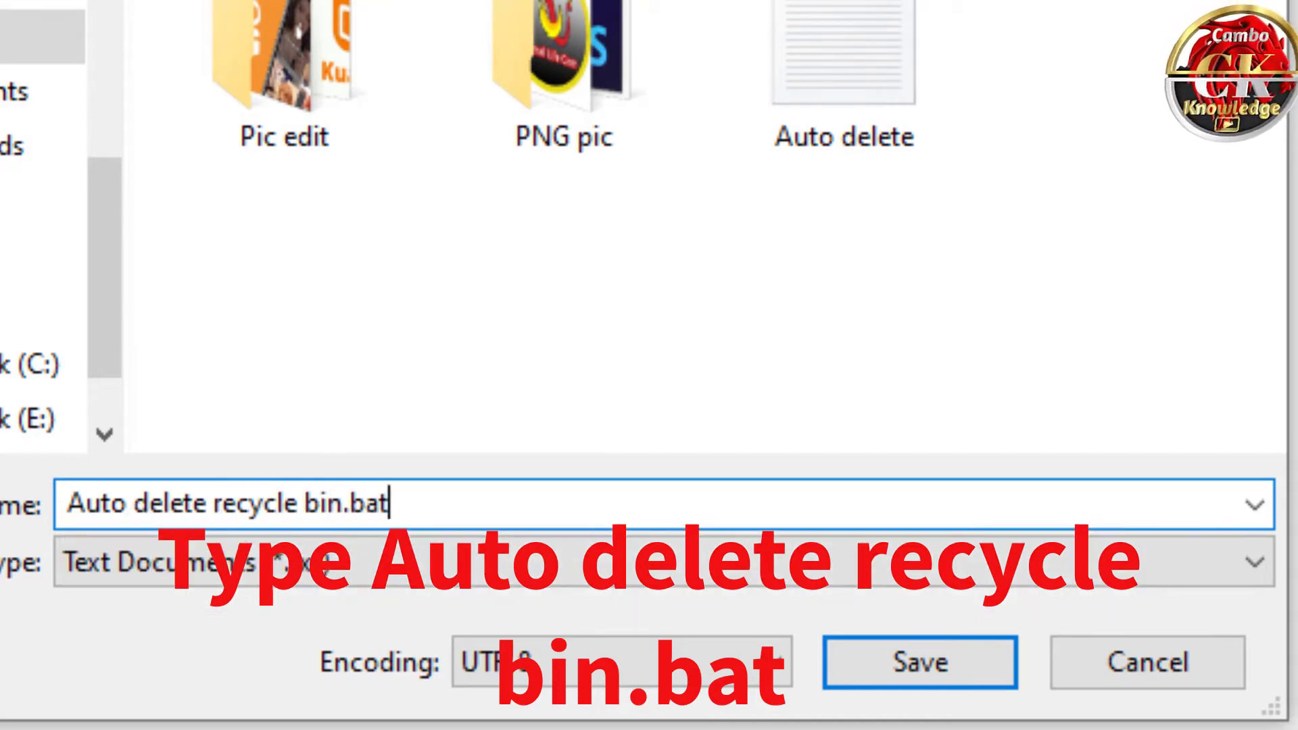
left_click_drag(403, 505, 59, 527)
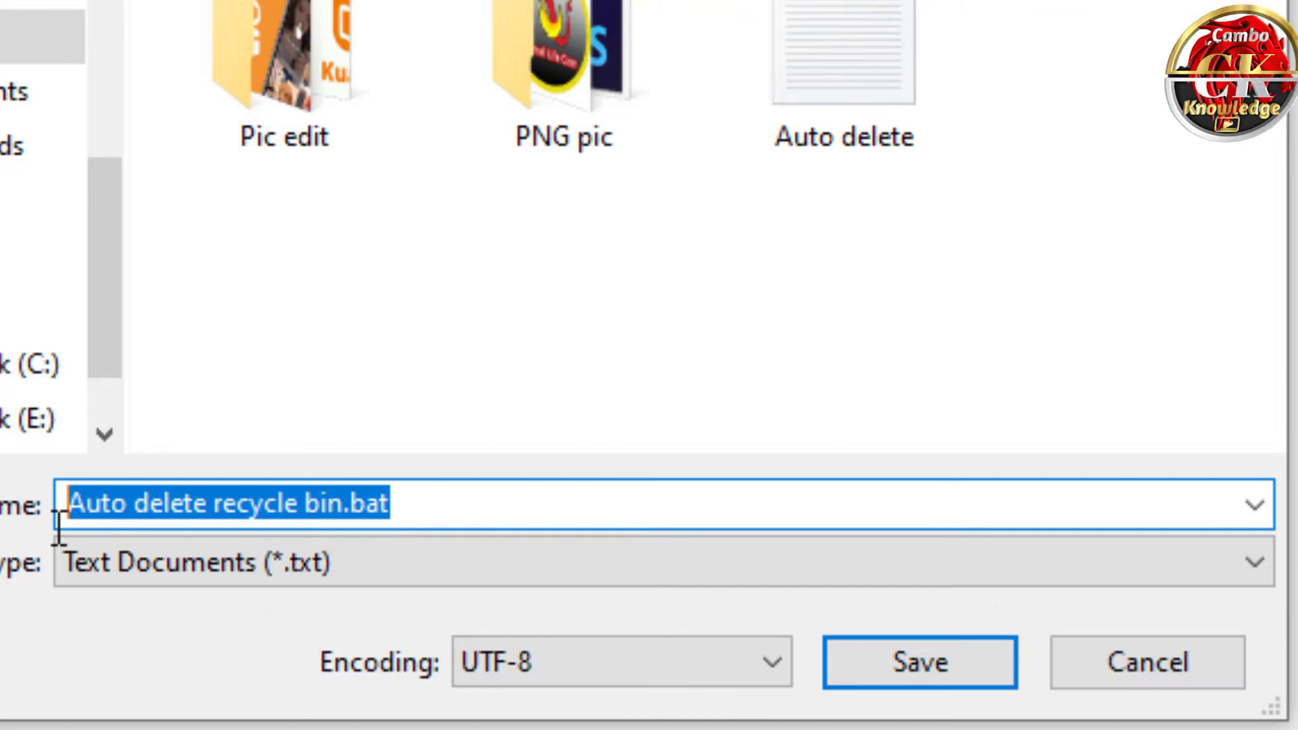
left_click(477, 502)
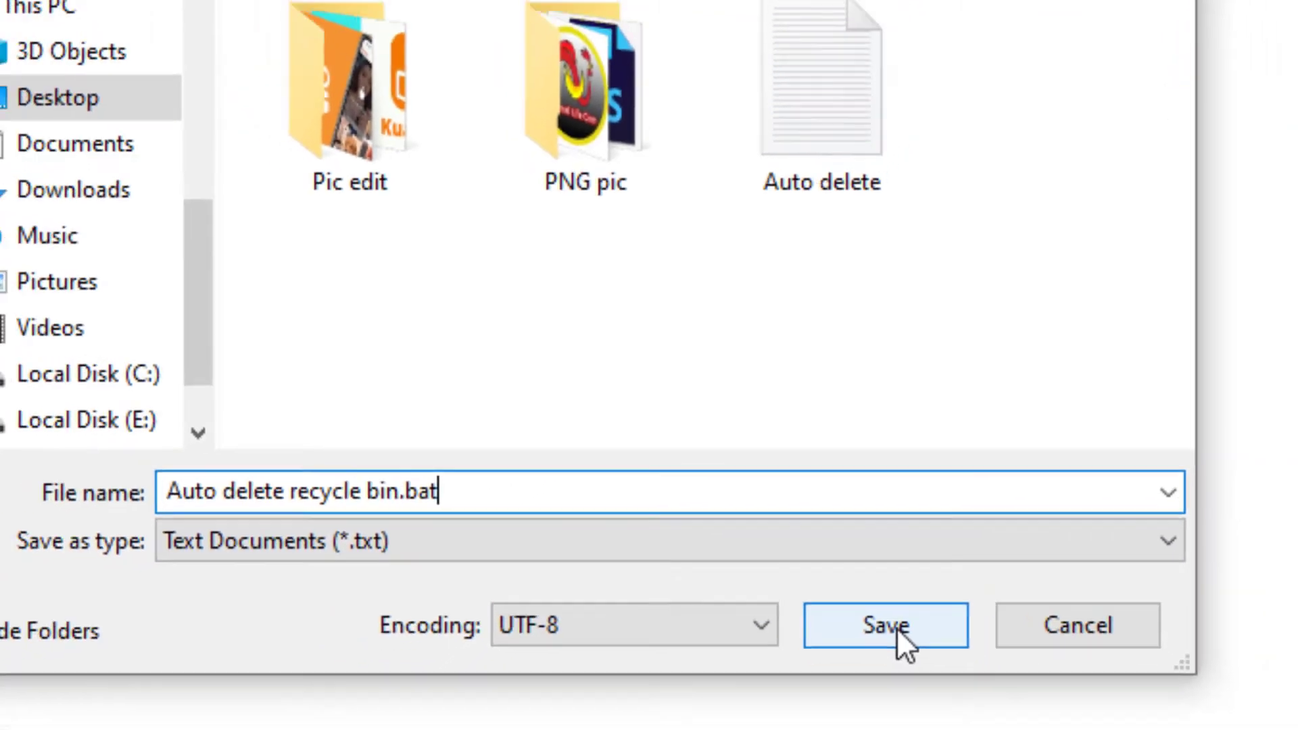
left_click(925, 684)
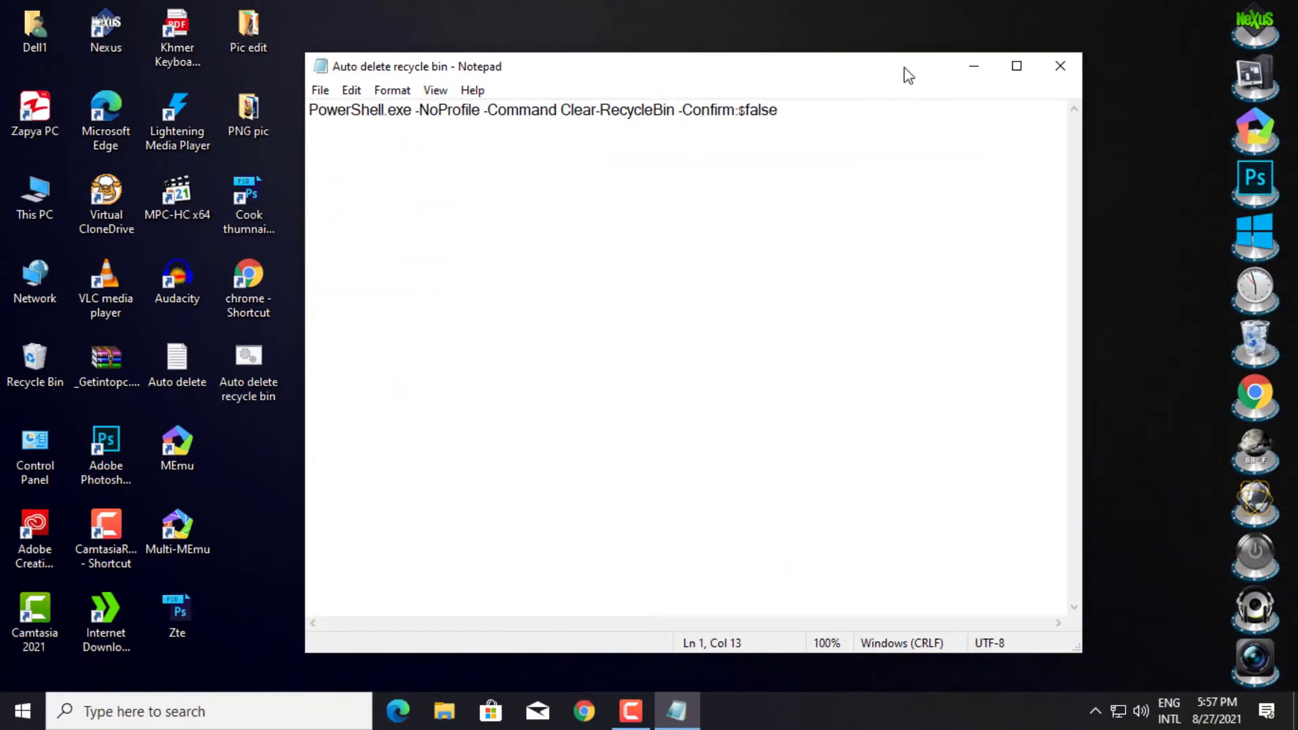
- Close Notepad and enter shell:startup in the Run dialog
left_click(1060, 67)
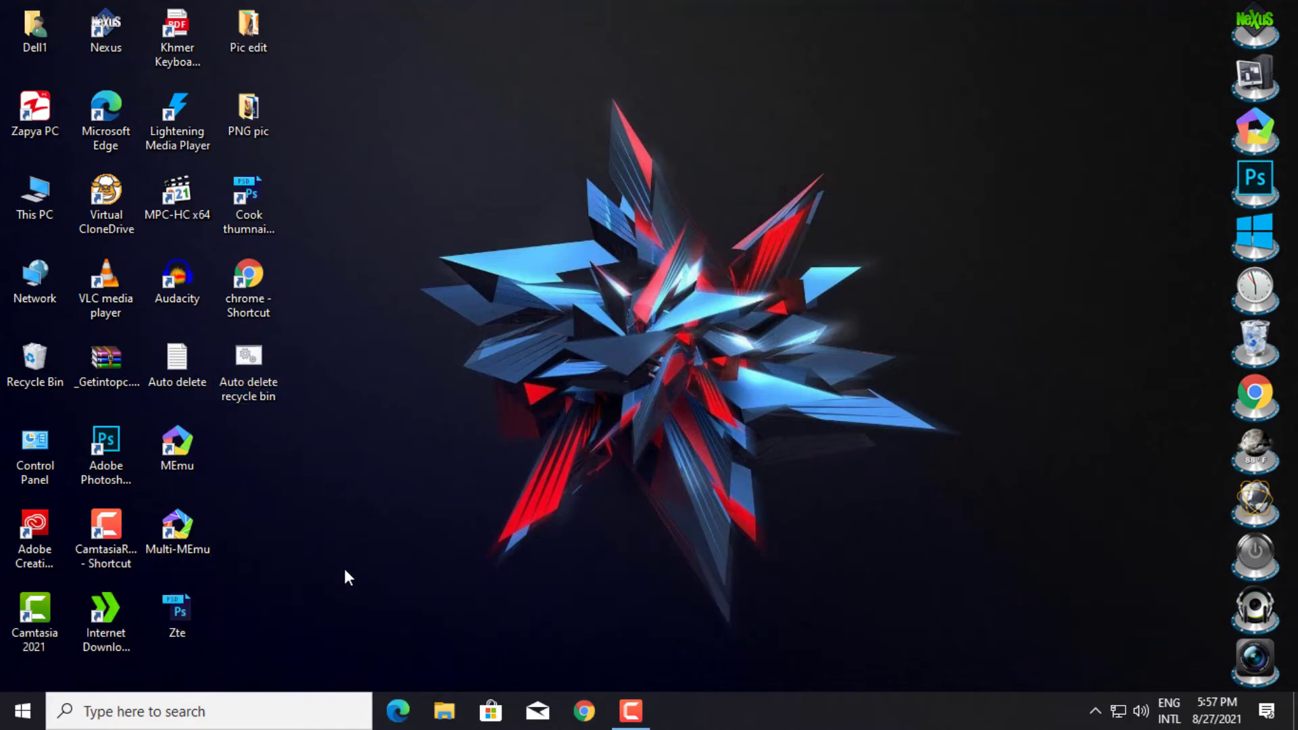
left_click(128, 716)
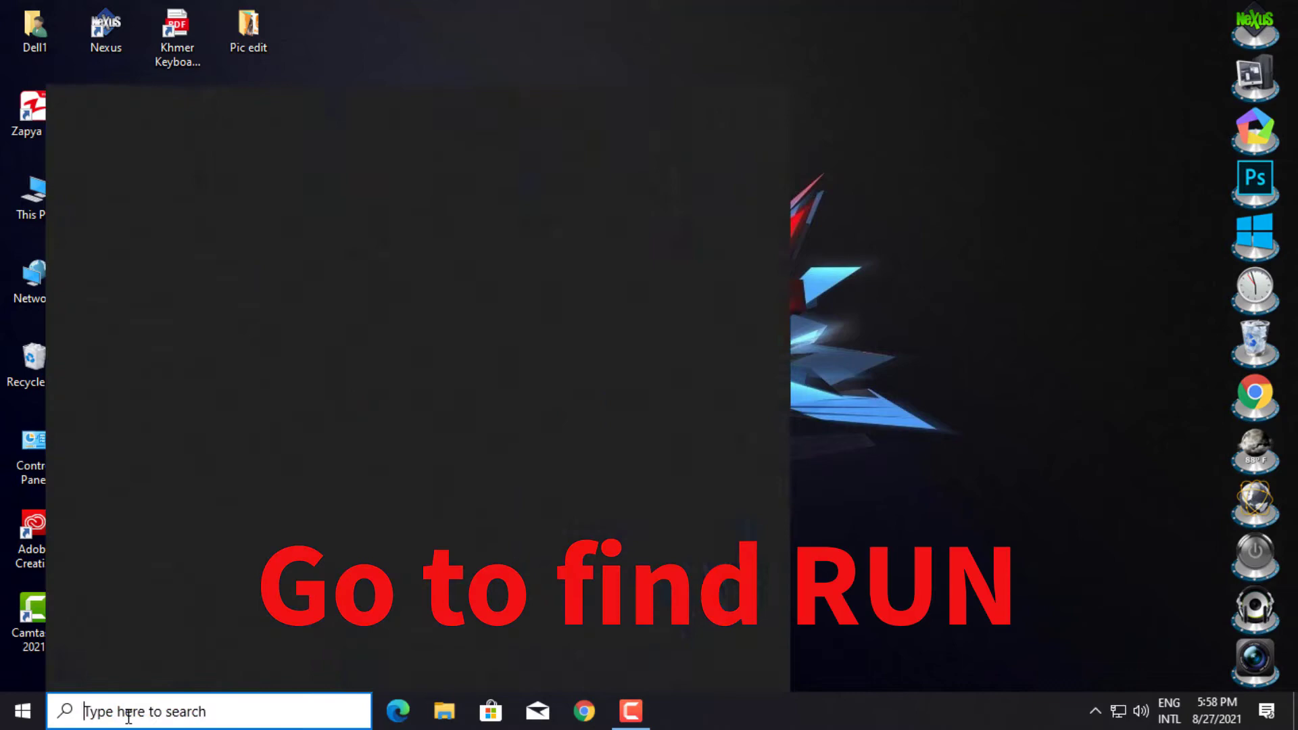
type("run")
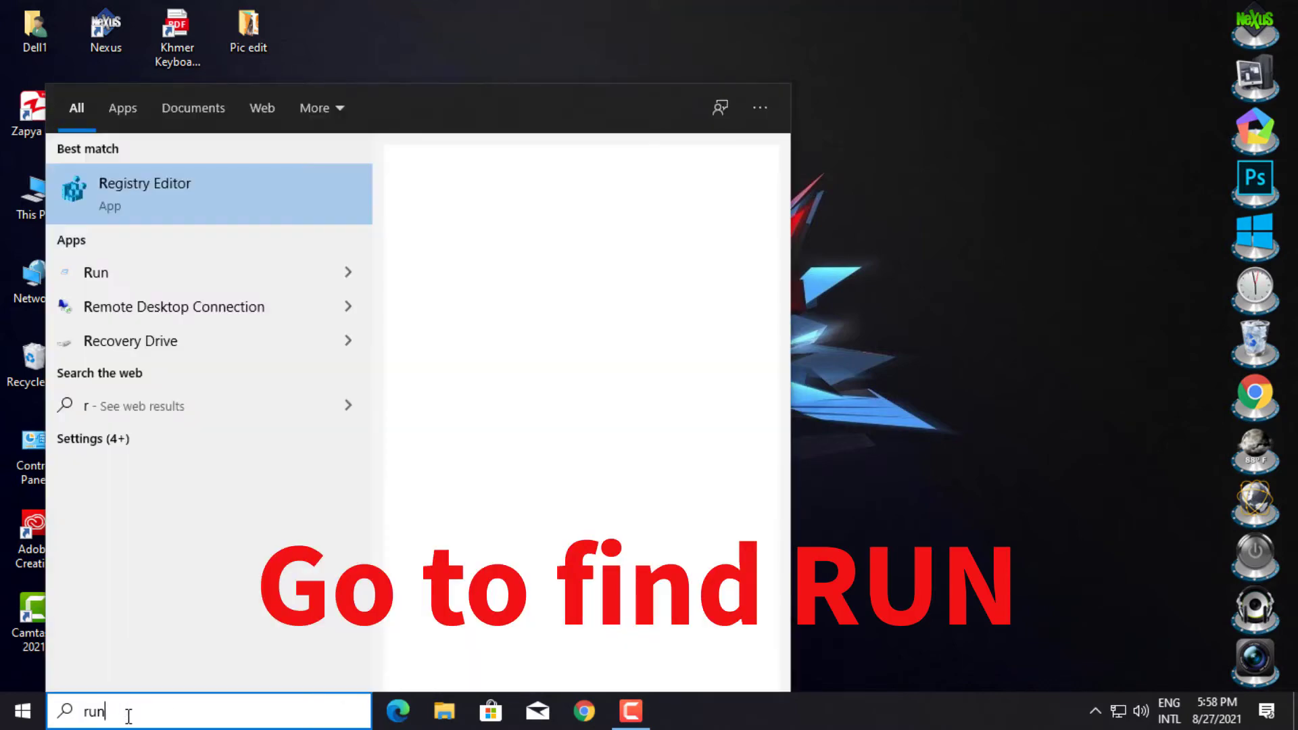
left_click(188, 197)
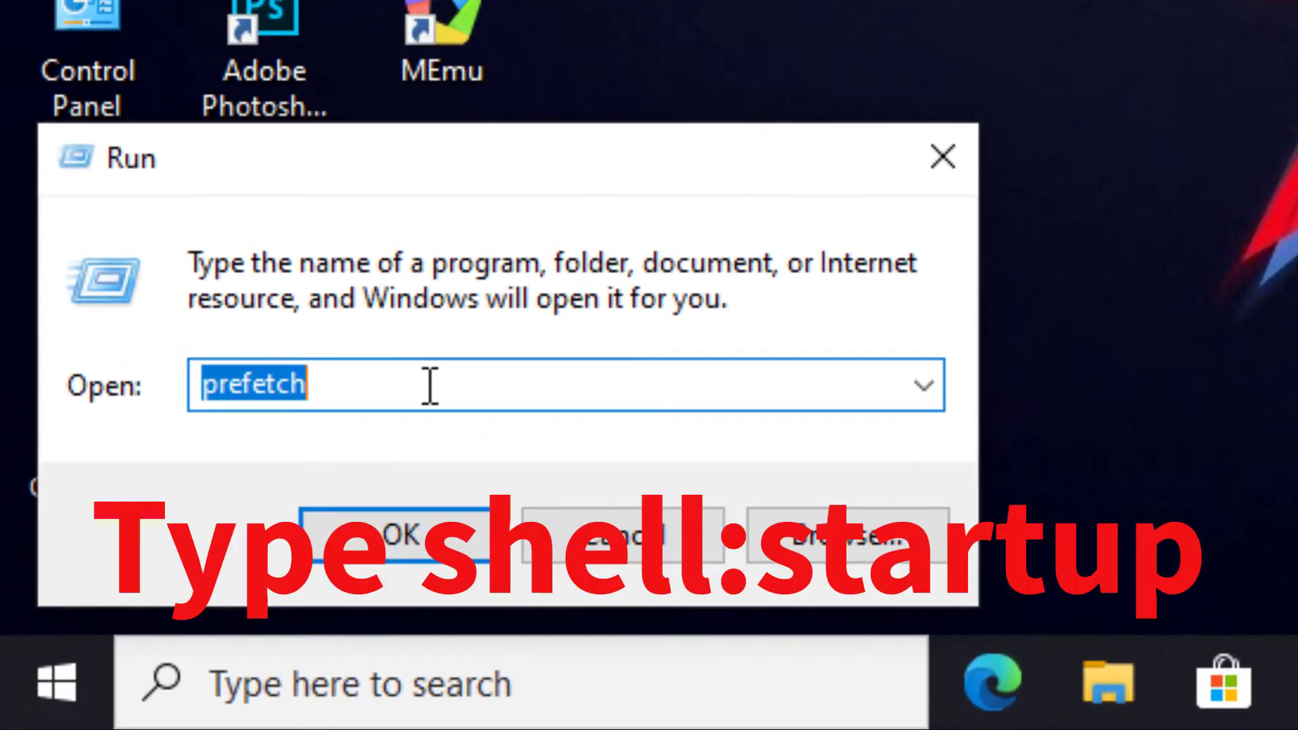
type("shell:s")
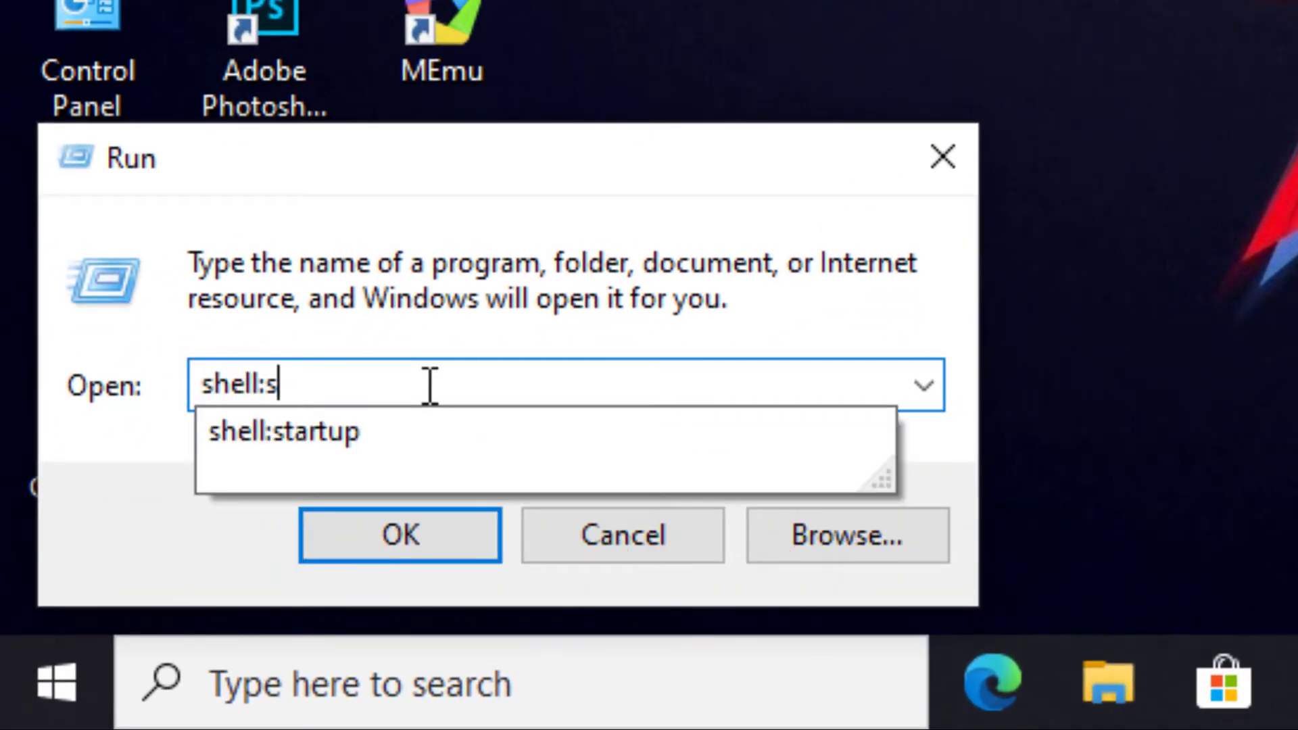
type("tartup")
double_click(421, 389)
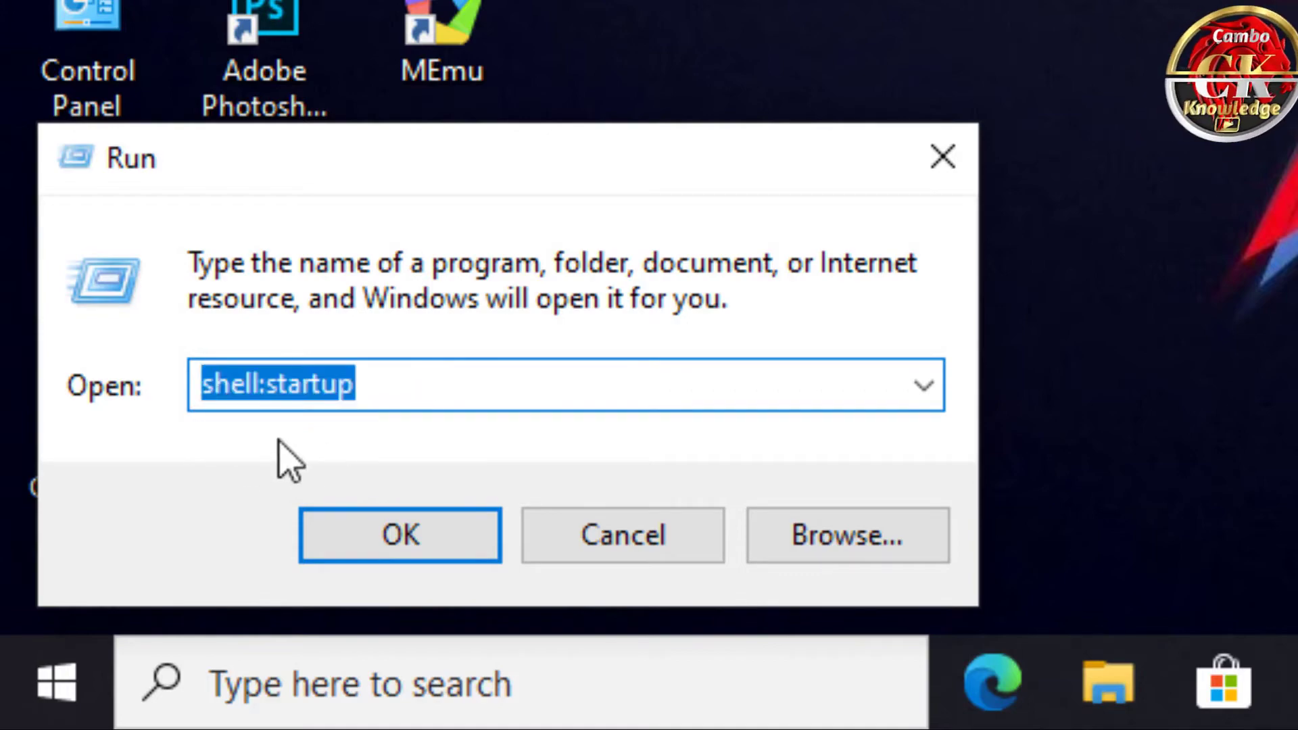
- Open the Startup folder and paste in a copy of the desktop Auto delete recycle bin.bat
left_click(399, 546)
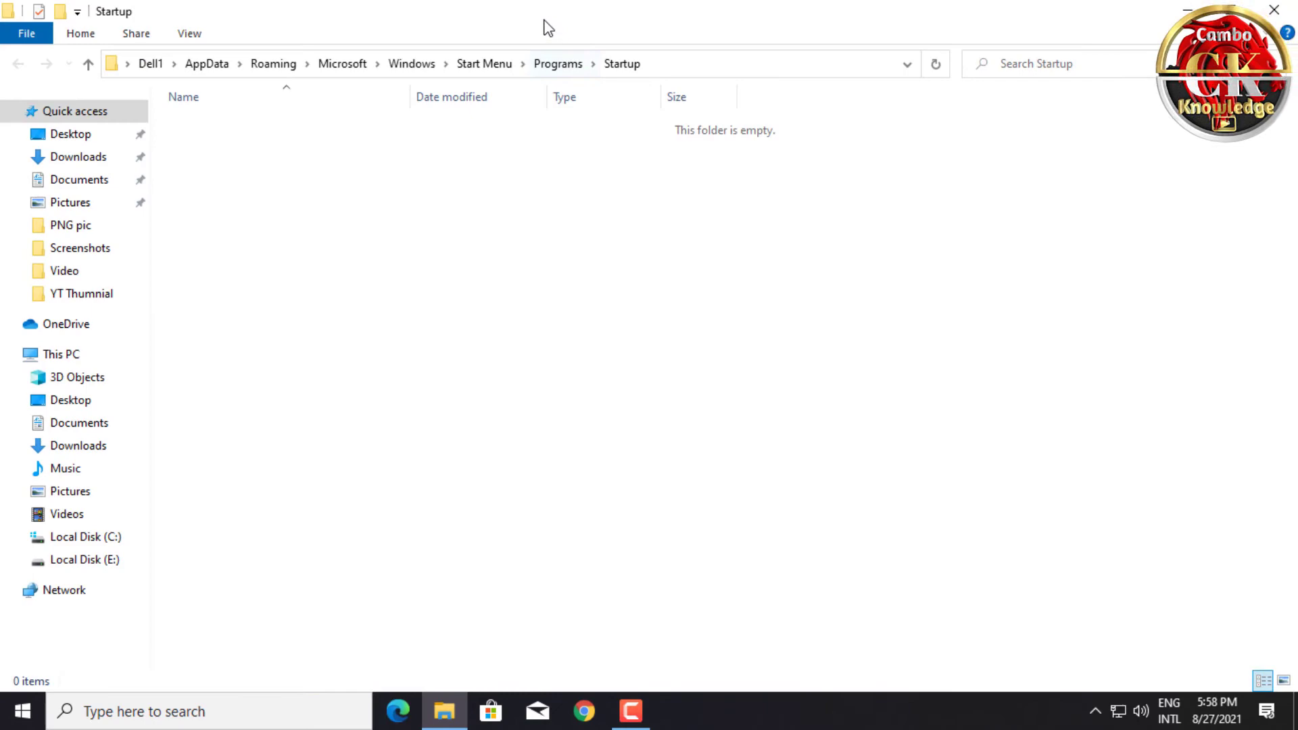
left_click_drag(541, 20, 691, 97)
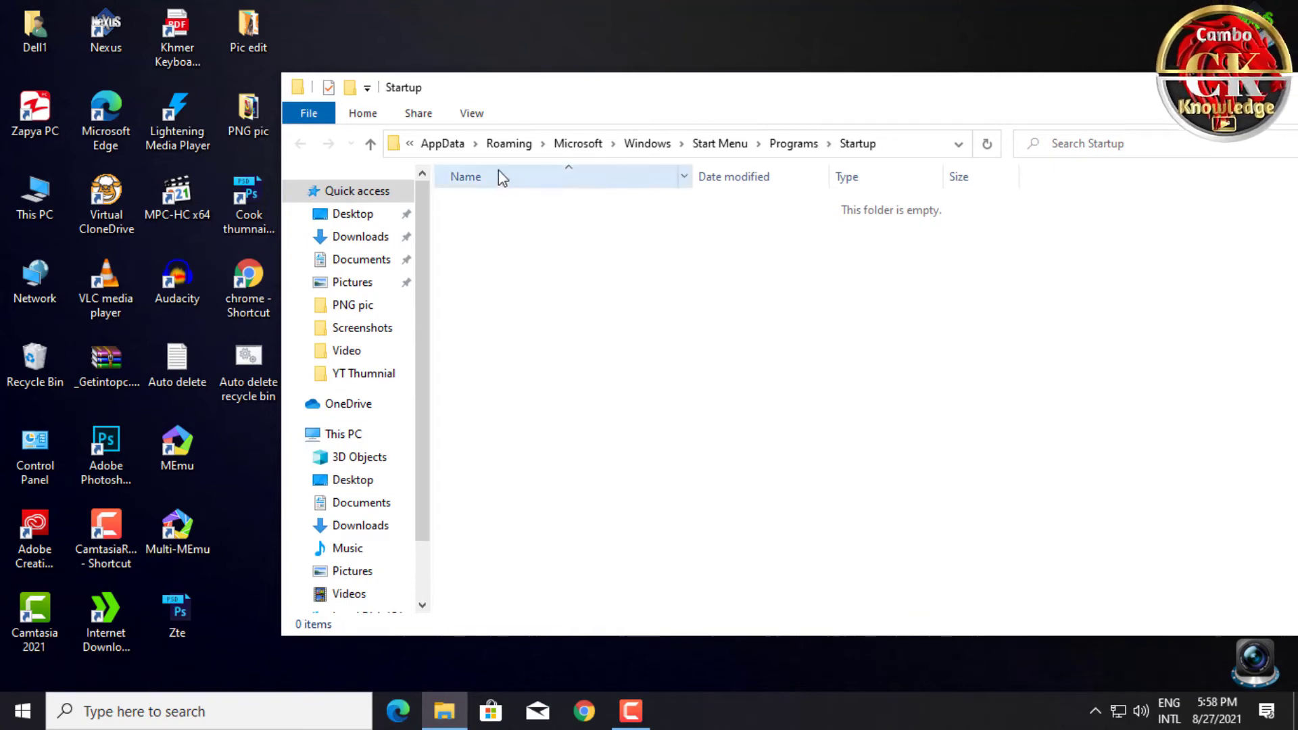
right_click(237, 380)
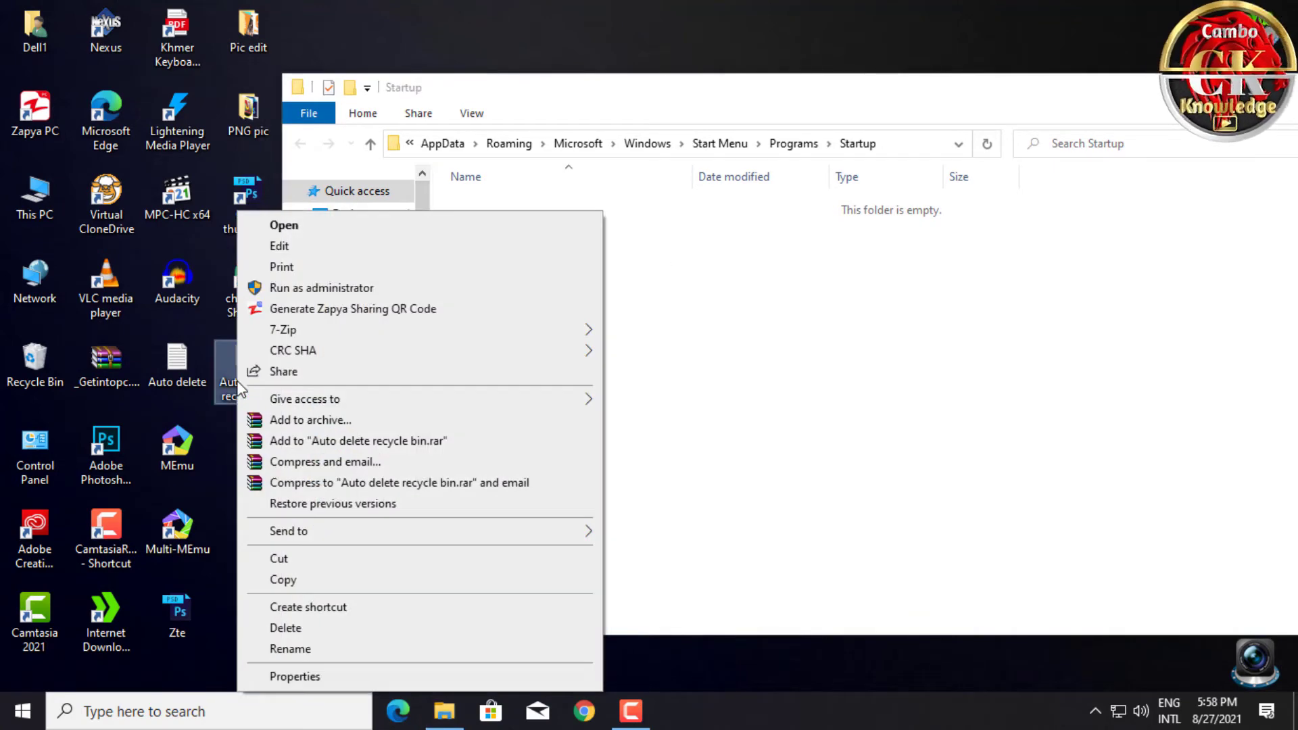
left_click(290, 579)
right_click(515, 255)
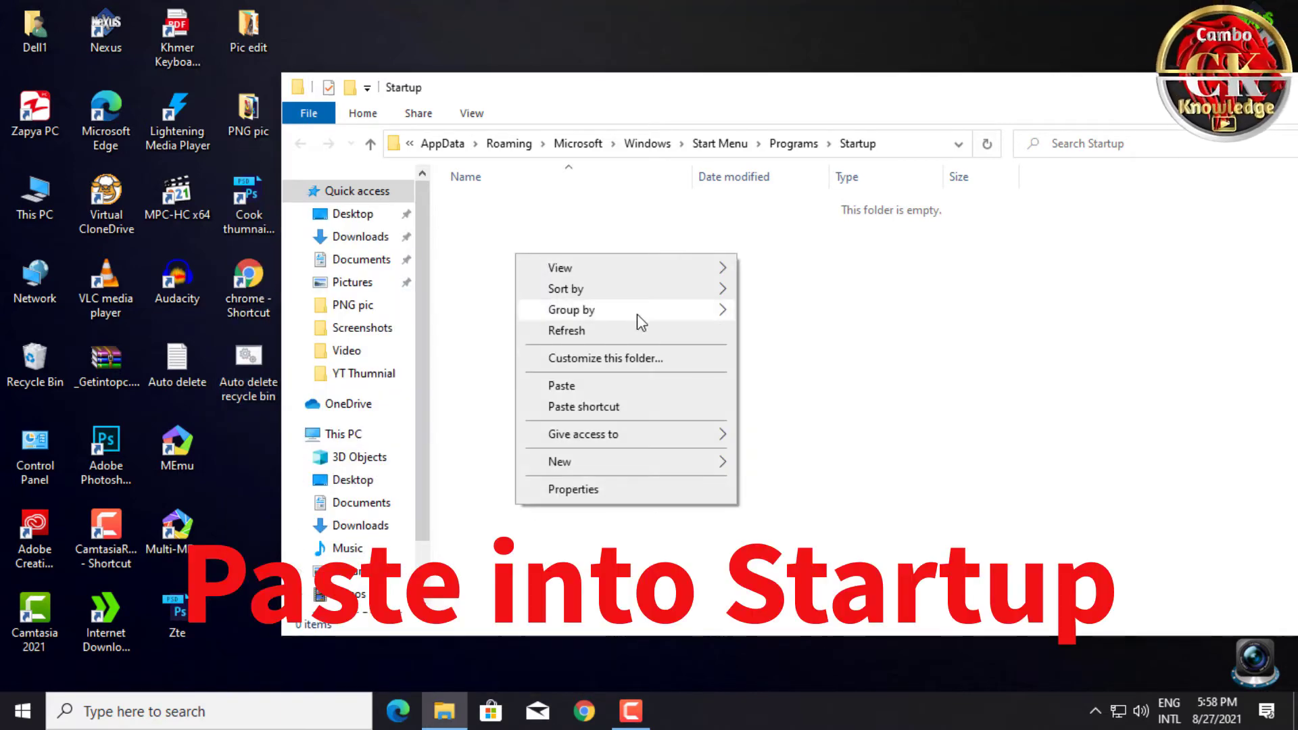
left_click(620, 390)
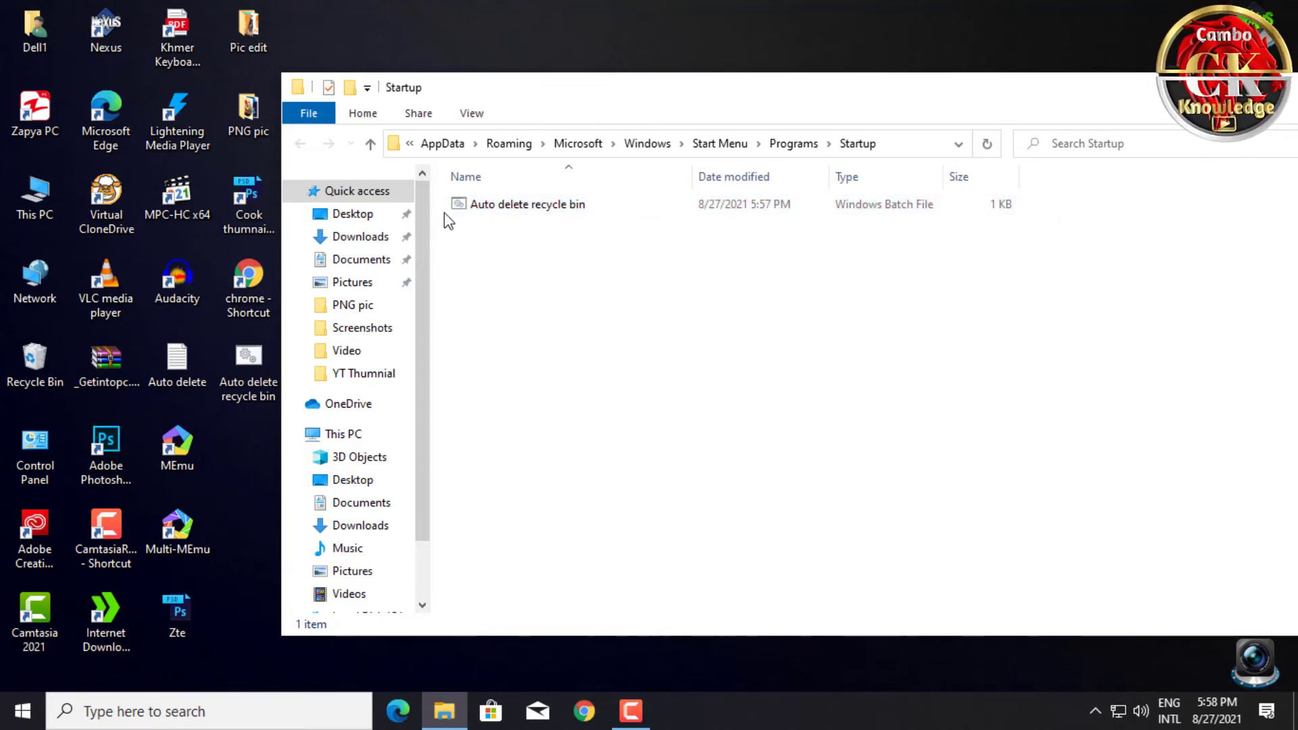
left_click_drag(1025, 101, 826, 76)
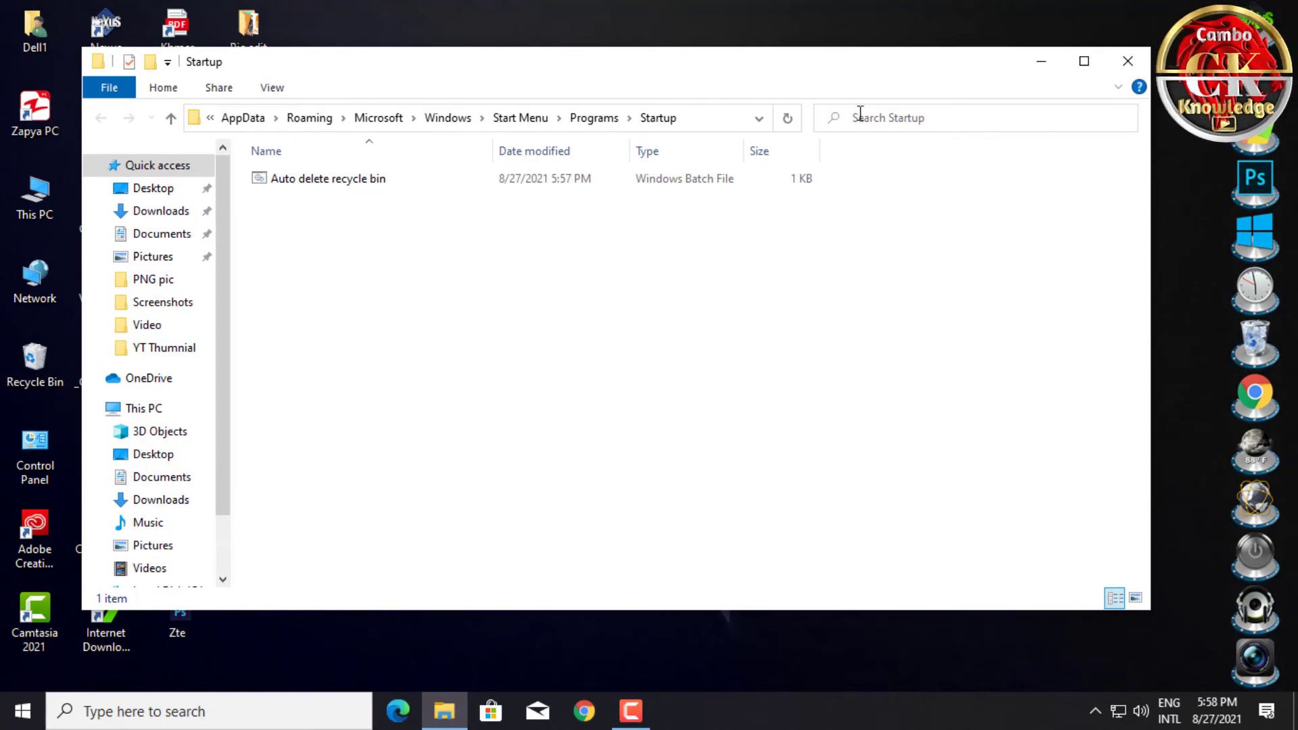
- Close the Startup folder and restart Windows from the Start menu power options
left_click(1123, 62)
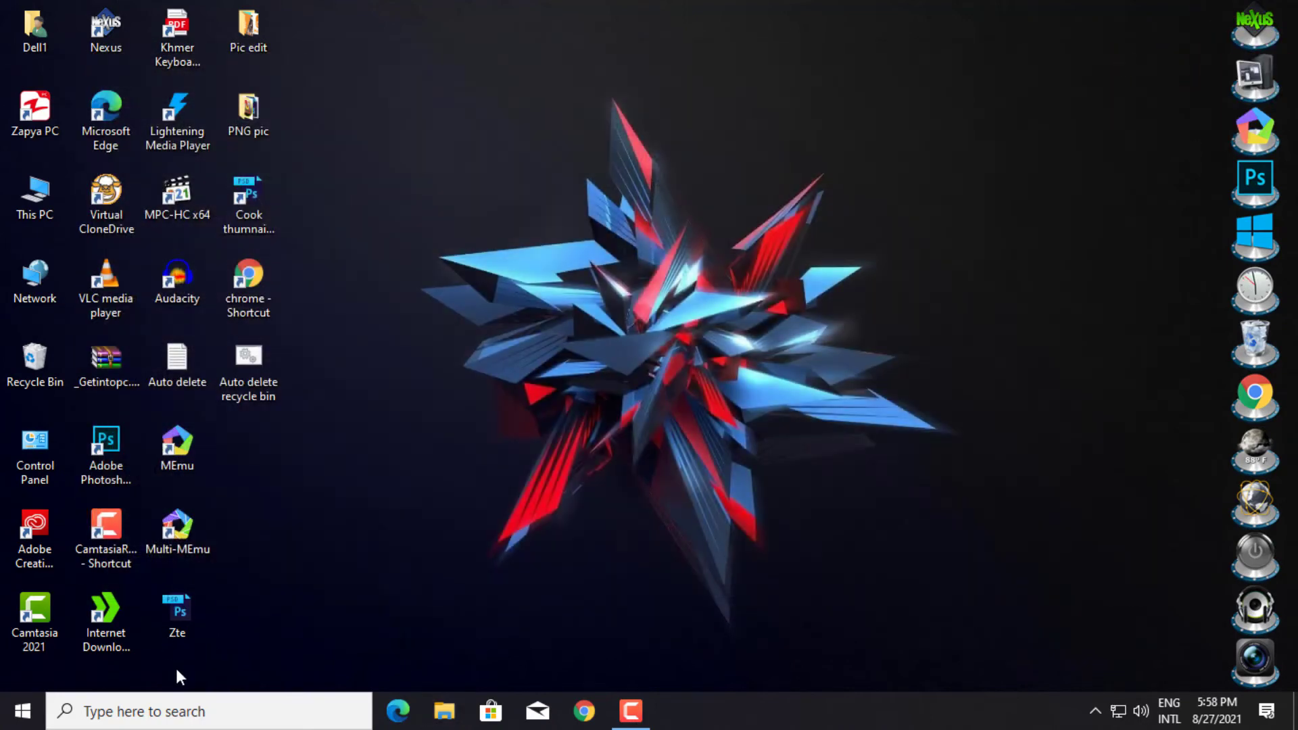
left_click(20, 711)
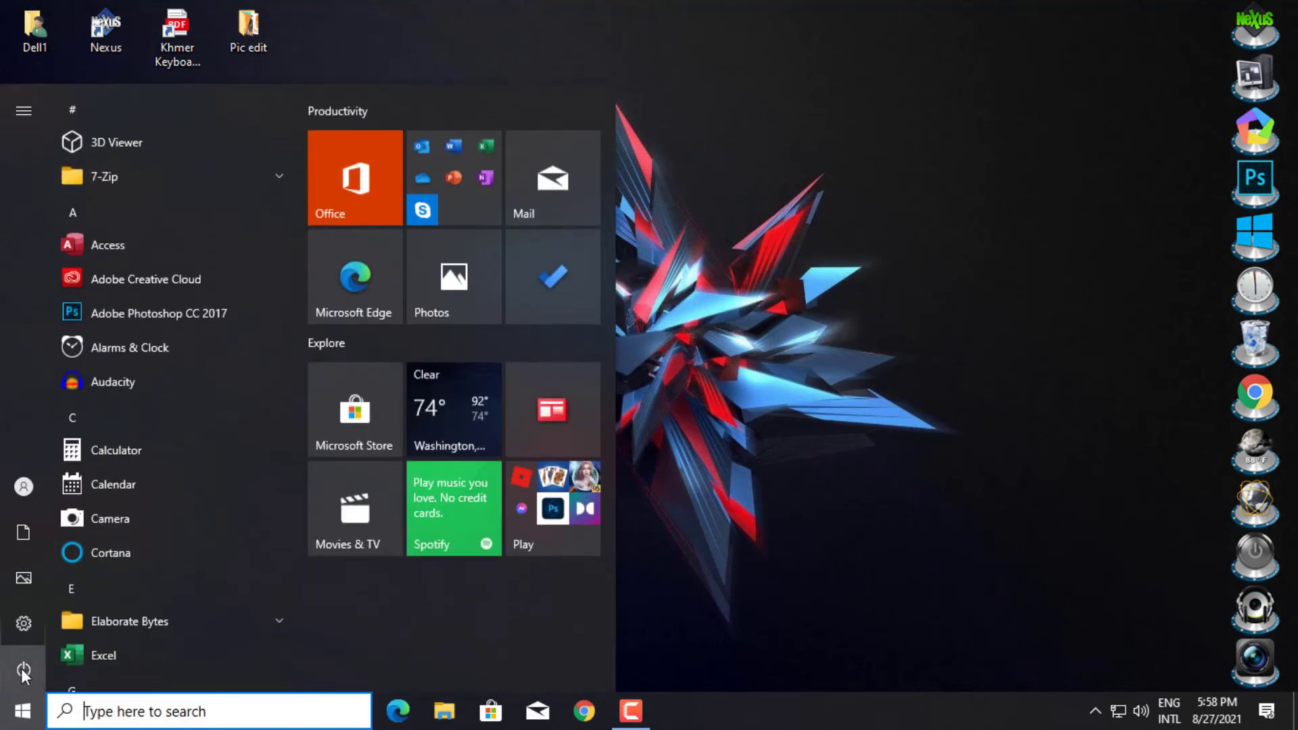
left_click(23, 671)
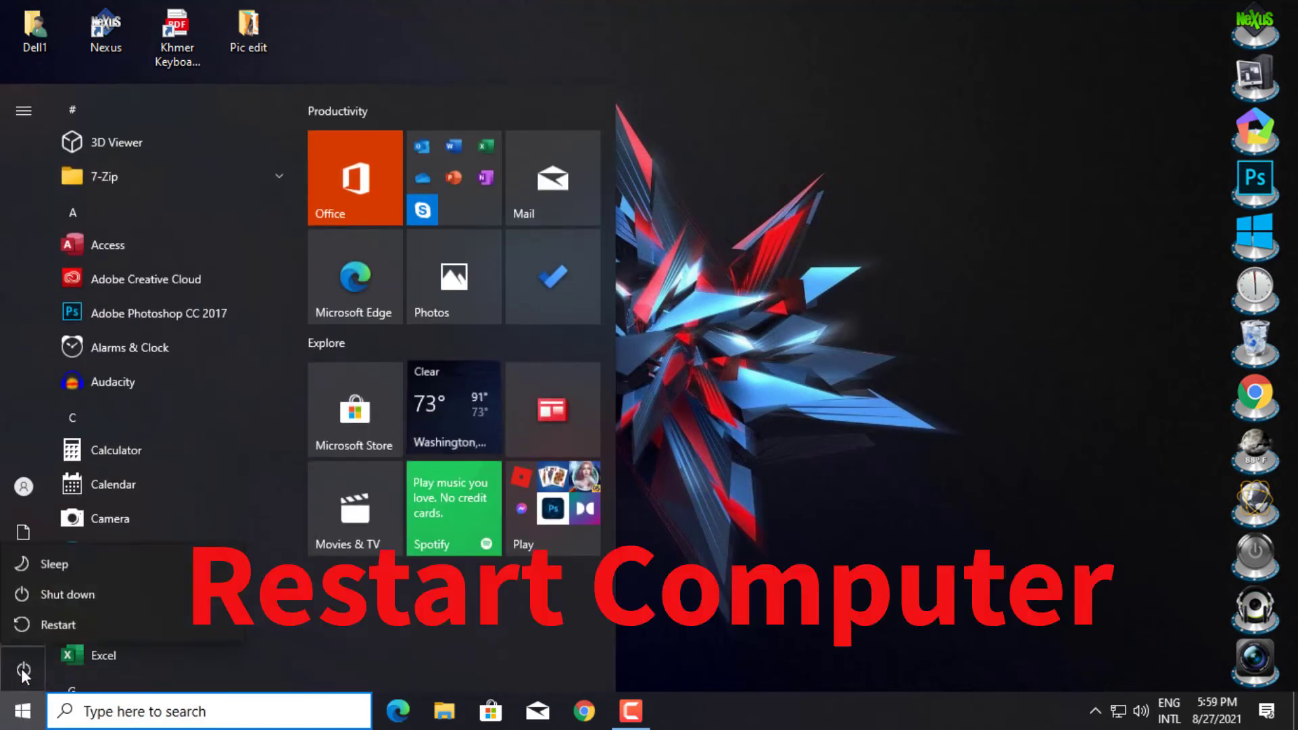
left_click(57, 623)
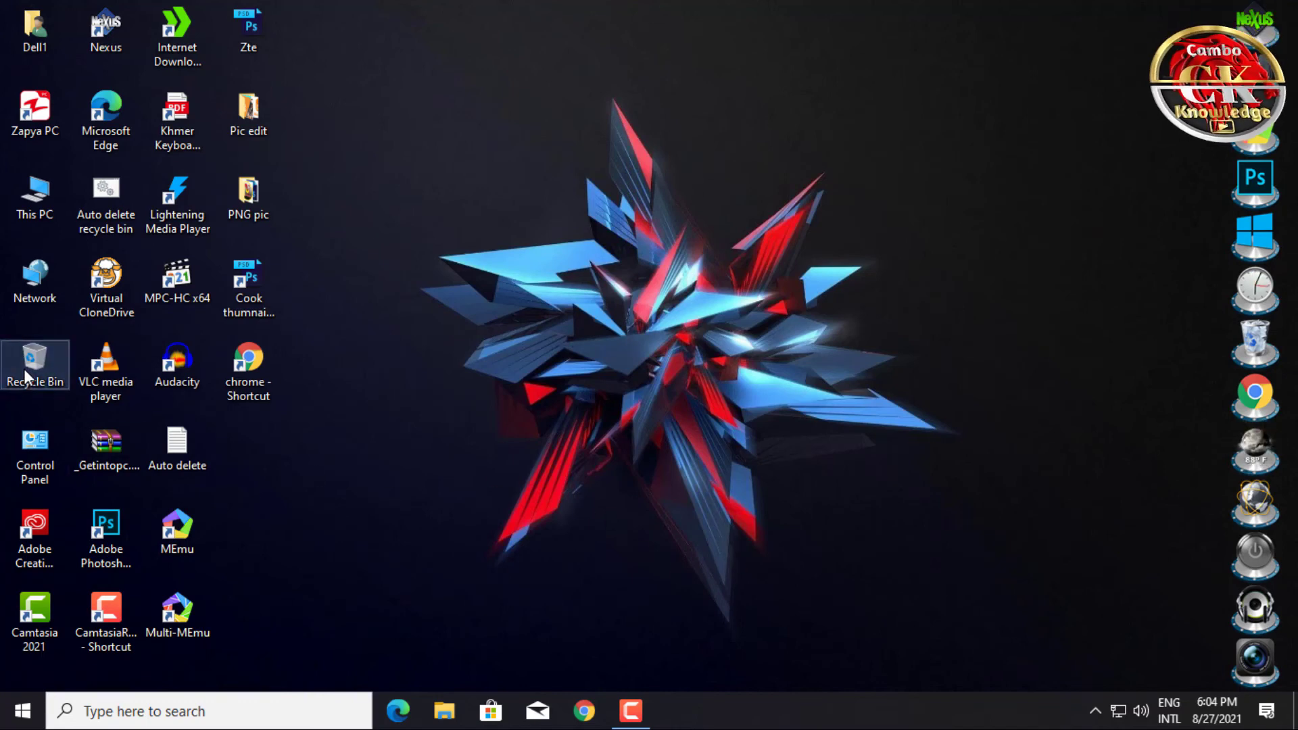
- Reopen the Recycle Bin after the restart and confirm it shows 0 items
double_click(23, 368)
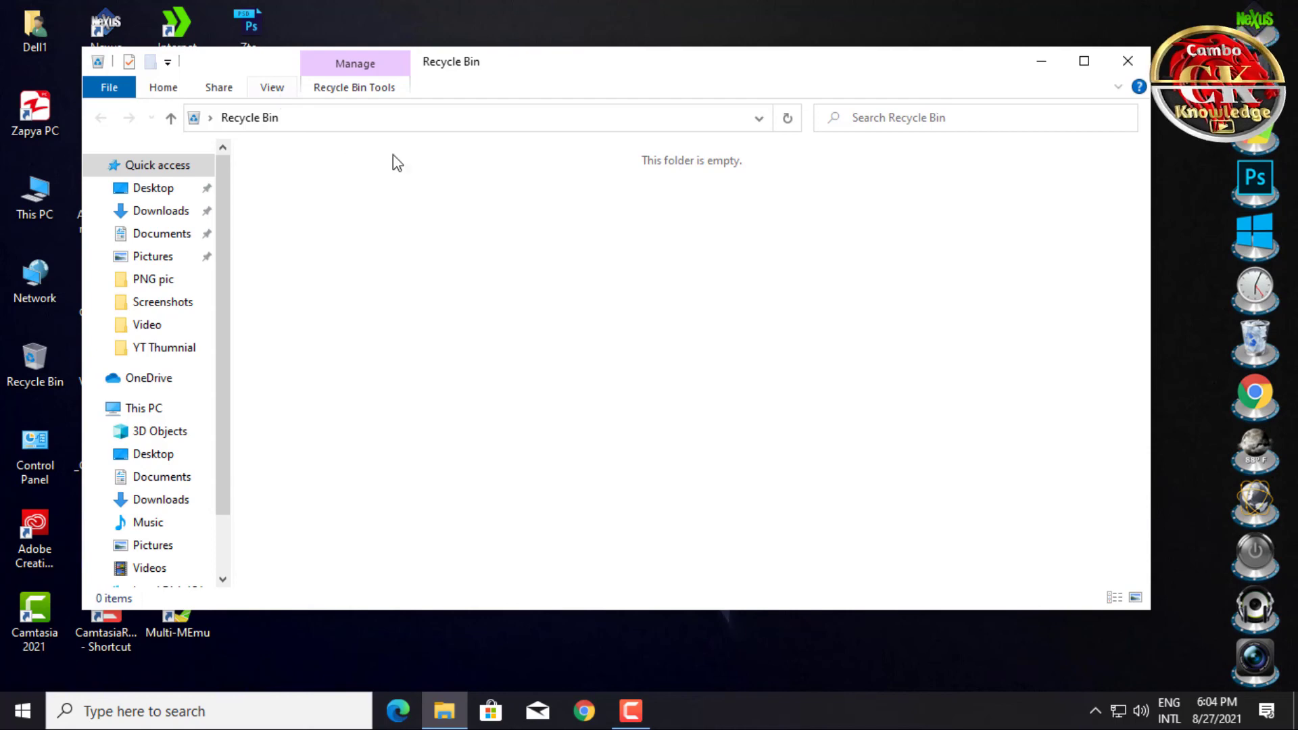
left_click(272, 87)
left_click(272, 87)
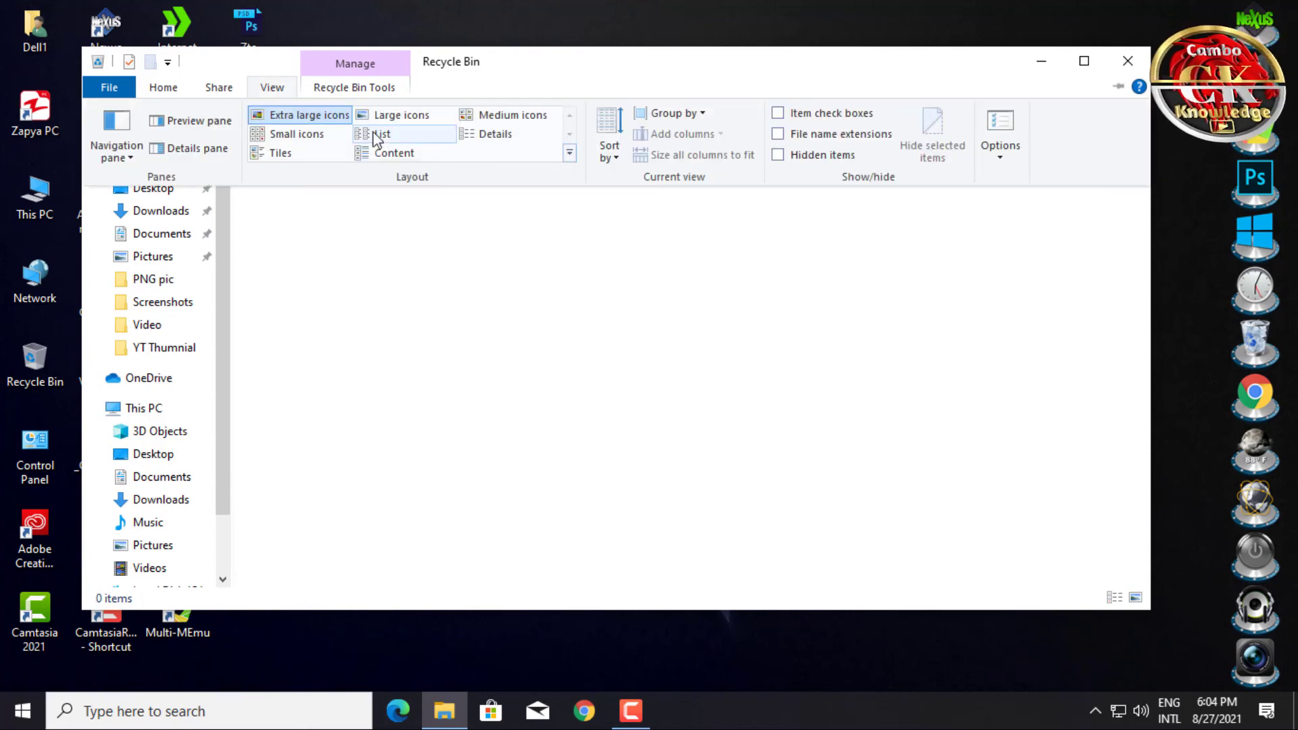
left_click(377, 135)
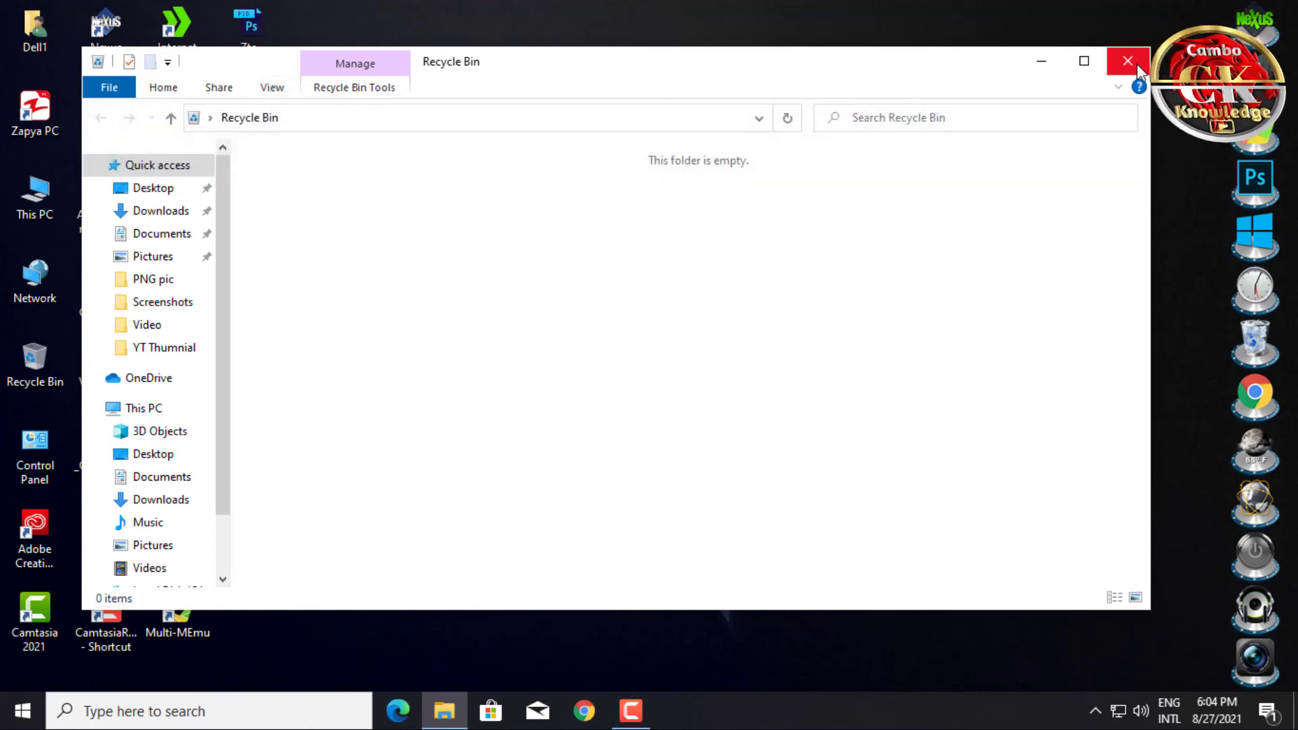